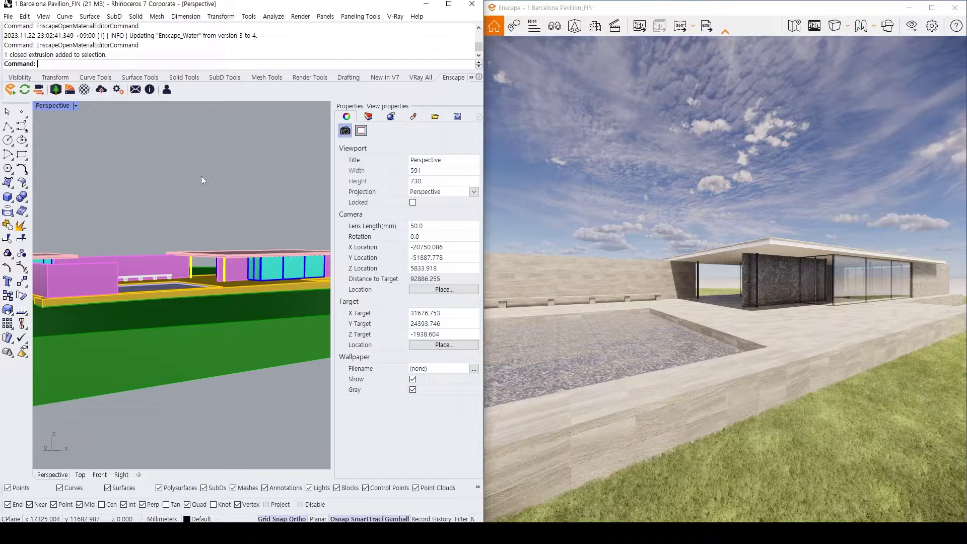
Step: Review the albedo, height map, reflection and transparency settings of the Enscape_Travertine B material, and close the material editor
{"action": "left_click", "coordinate": [85, 90]}
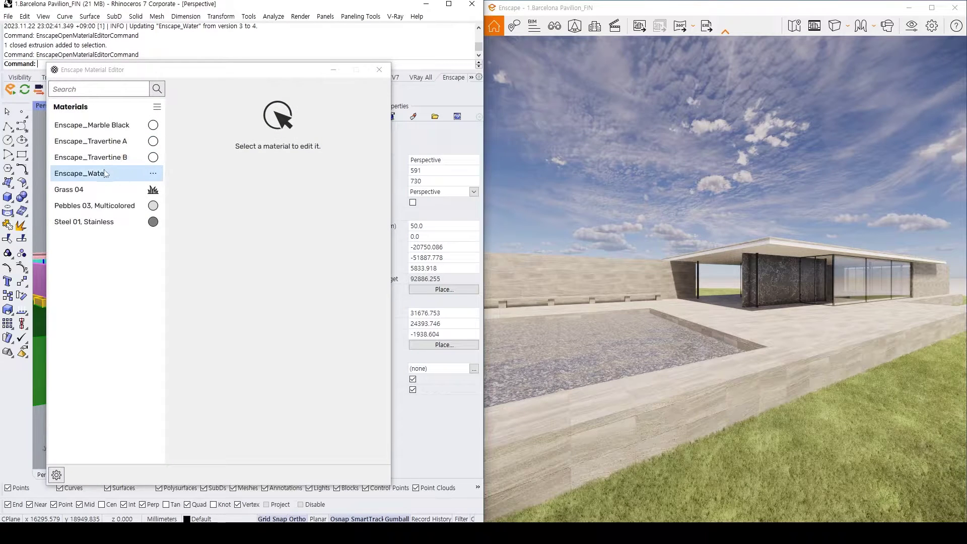
{"action": "left_click", "coordinate": [111, 157]}
{"action": "scroll", "coordinate": [238, 222], "scroll_direction": "down", "scroll_amount": 1}
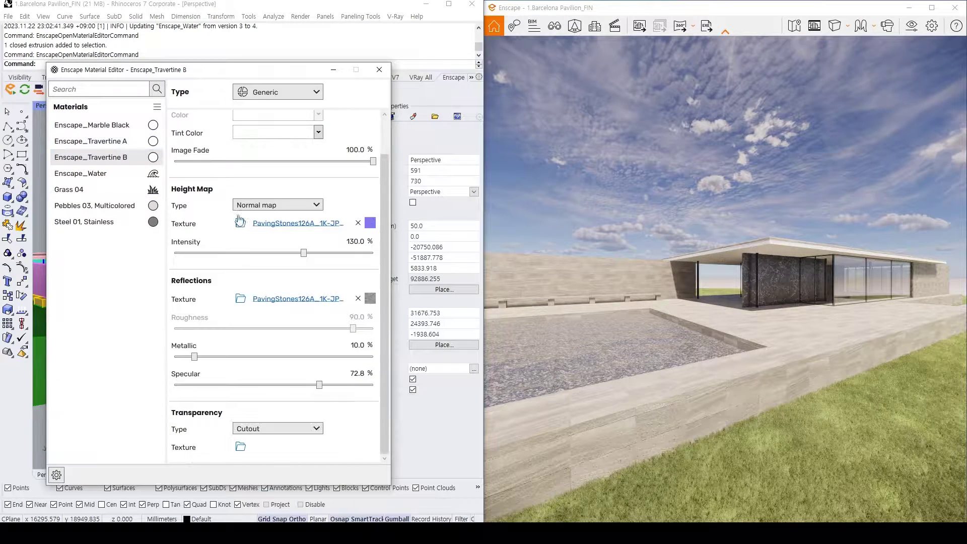
{"action": "scroll", "coordinate": [198, 258], "scroll_direction": "down", "scroll_amount": 1}
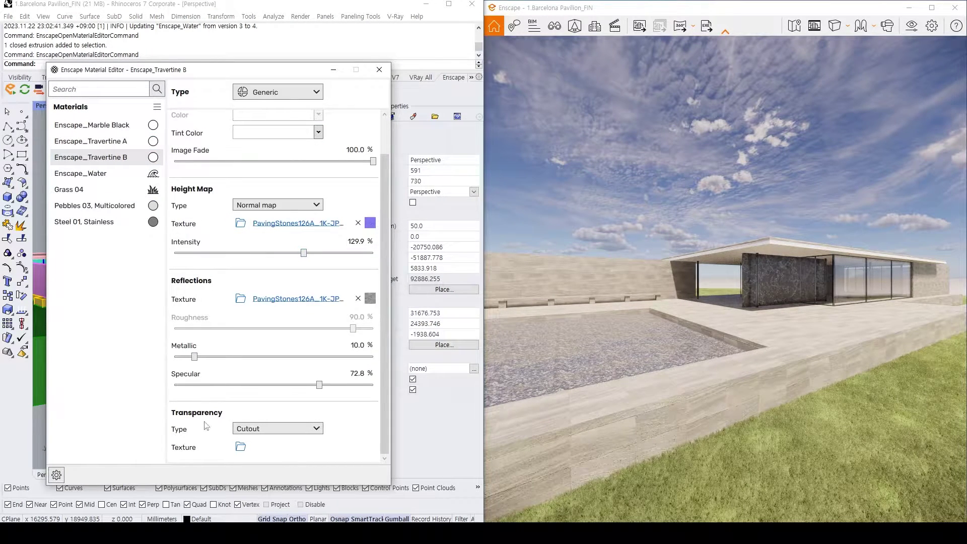
{"action": "scroll", "coordinate": [226, 313], "scroll_direction": "up", "scroll_amount": 1}
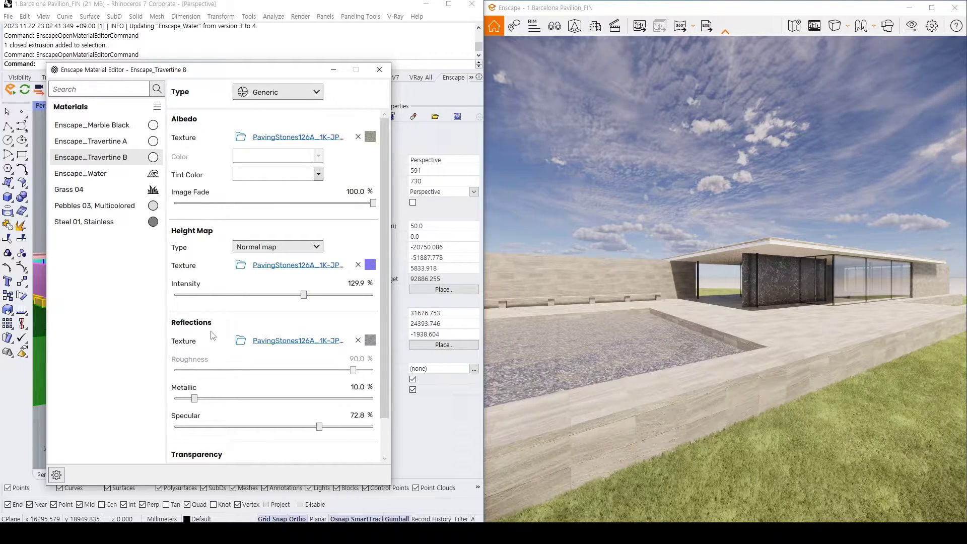
{"action": "mouse_move", "coordinate": [241, 348]}
{"action": "left_click", "coordinate": [384, 72]}
Step: Frame the travertine wall beside the glazed facade in both the Enscape render and the Rhino perspective view
{"action": "key", "text": "w"}
{"action": "left_click_drag", "start_coordinate": [794, 233], "coordinate": [807, 239]}
{"action": "key", "text": "w"}
{"action": "key", "text": "d"}
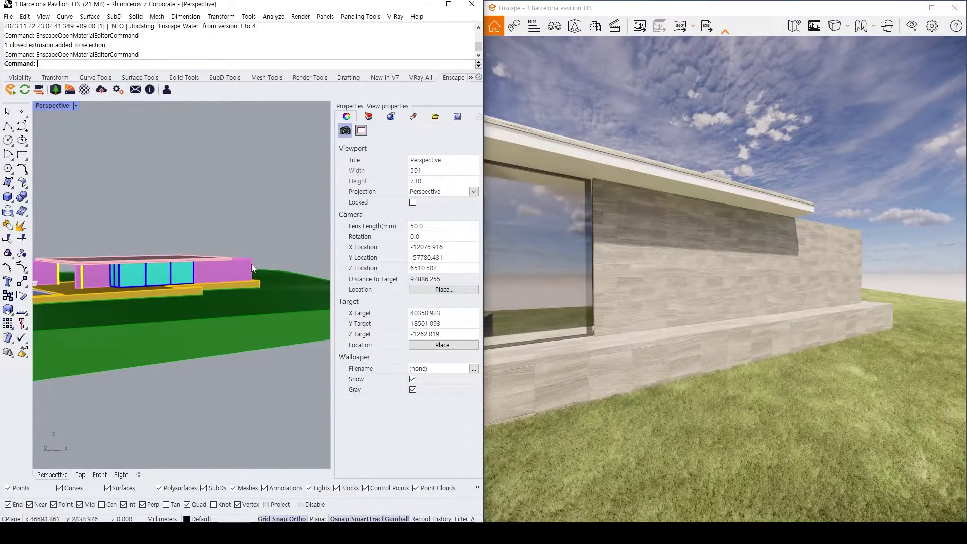
{"action": "right_click_drag", "start_coordinate": [164, 246], "coordinate": [195, 261]}
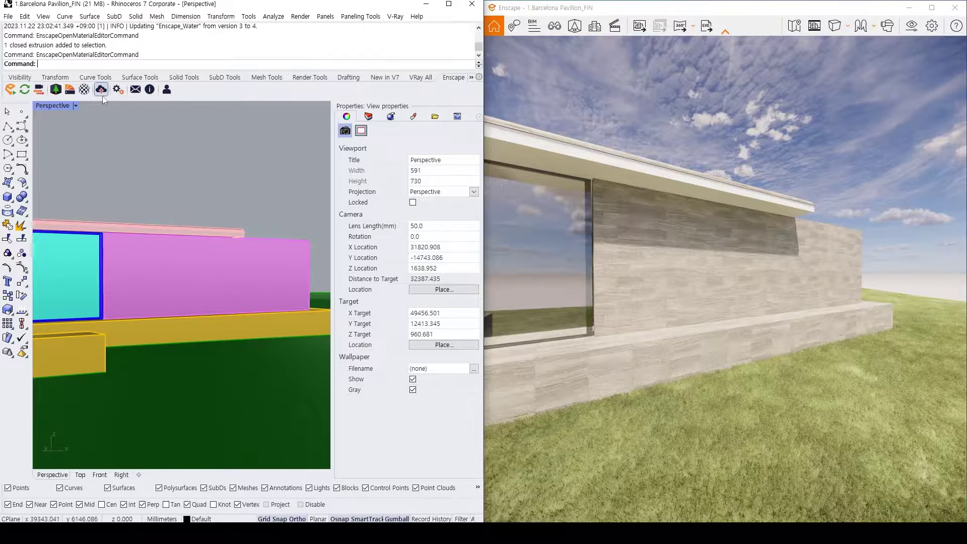
Step: Inspect the Enscape_Marble Black albedo texture and the Enscape_Travertine B settings, and close the material editor
{"action": "left_click", "coordinate": [85, 90]}
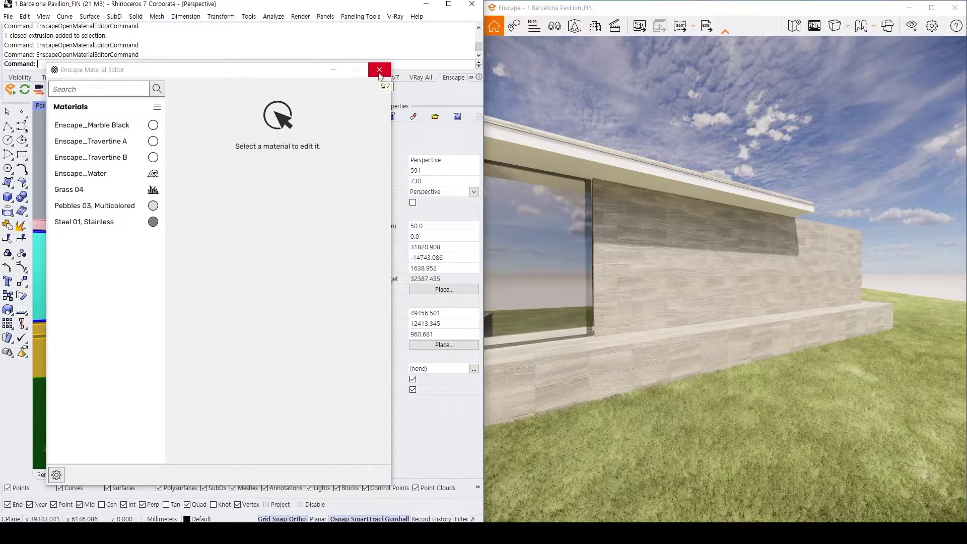
{"action": "left_click", "coordinate": [129, 130]}
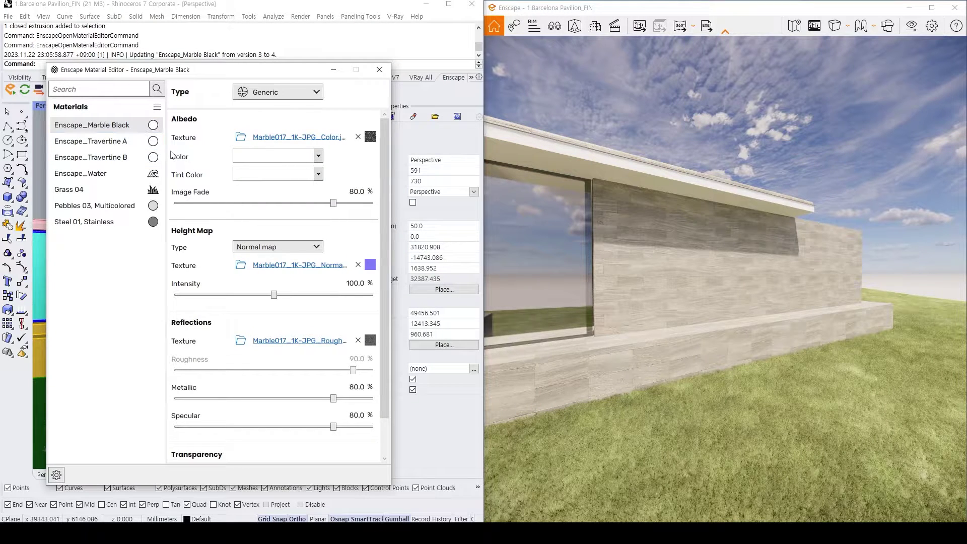
{"action": "left_click", "coordinate": [259, 141]}
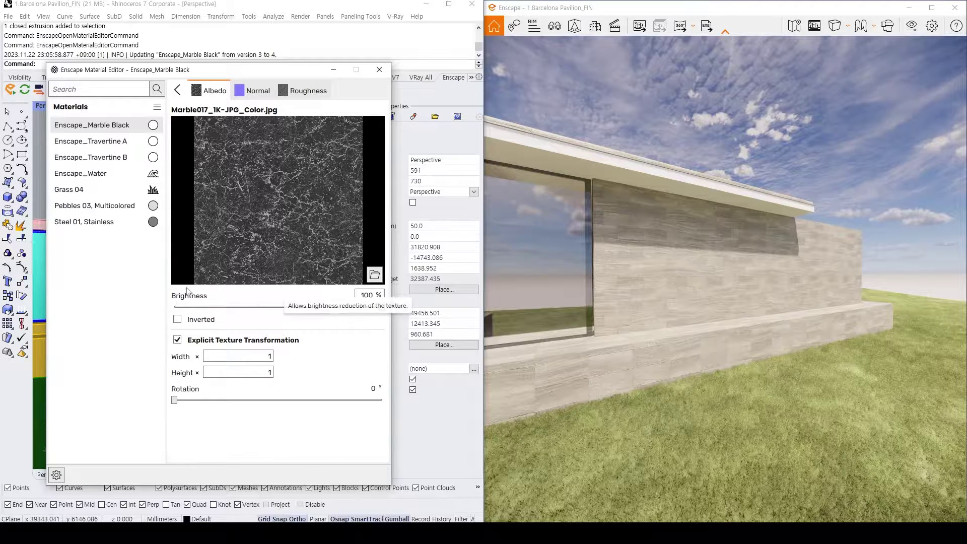
{"action": "left_click", "coordinate": [100, 158]}
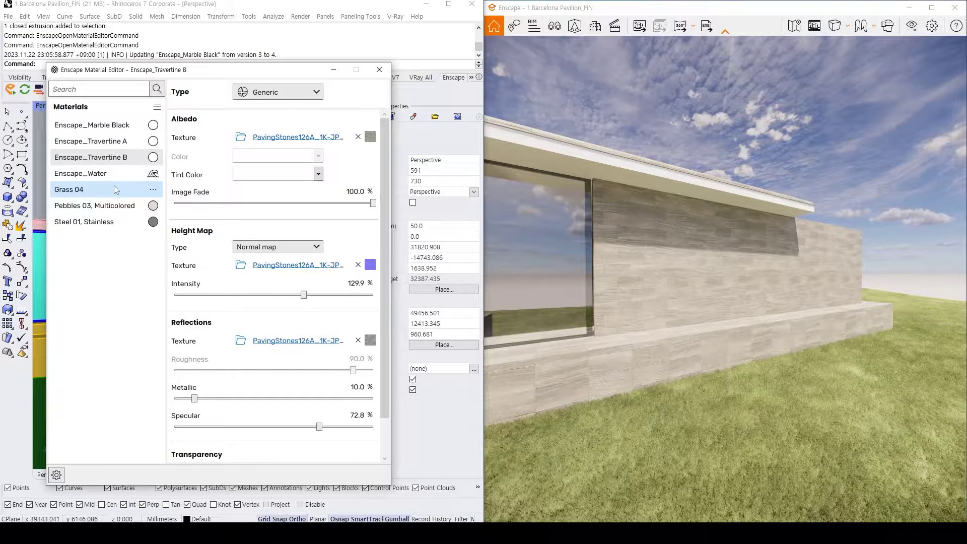
{"action": "left_click", "coordinate": [379, 69]}
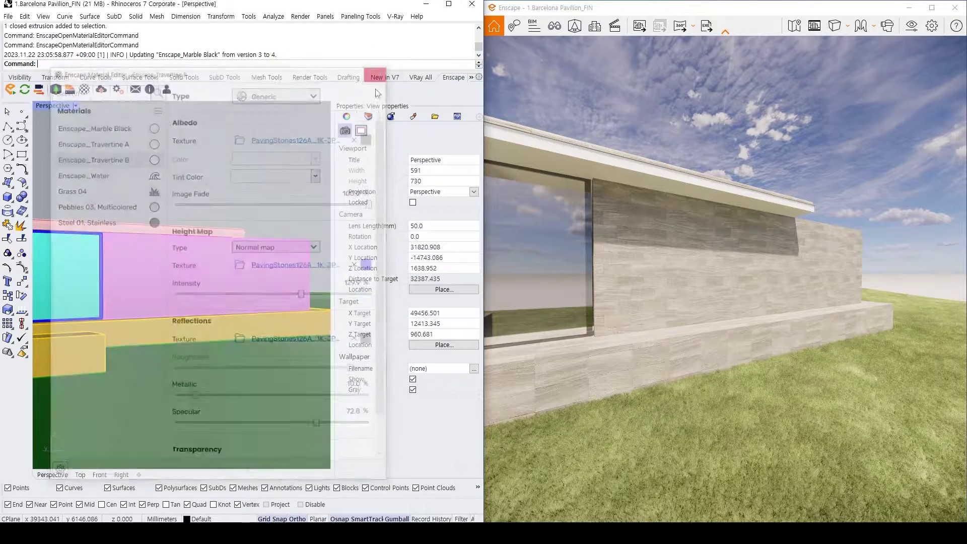
{"action": "left_click", "coordinate": [282, 284]}
{"action": "key", "text": "Escape"}
{"action": "right_click_drag", "start_coordinate": [235, 231], "coordinate": [240, 252], "text": "shift"}
{"action": "mouse_move", "coordinate": [239, 252]}
{"action": "right_mouse_down"}
{"action": "mouse_move", "coordinate": [238, 279]}
{"action": "mouse_move", "coordinate": [255, 258]}
{"action": "right_mouse_up"}
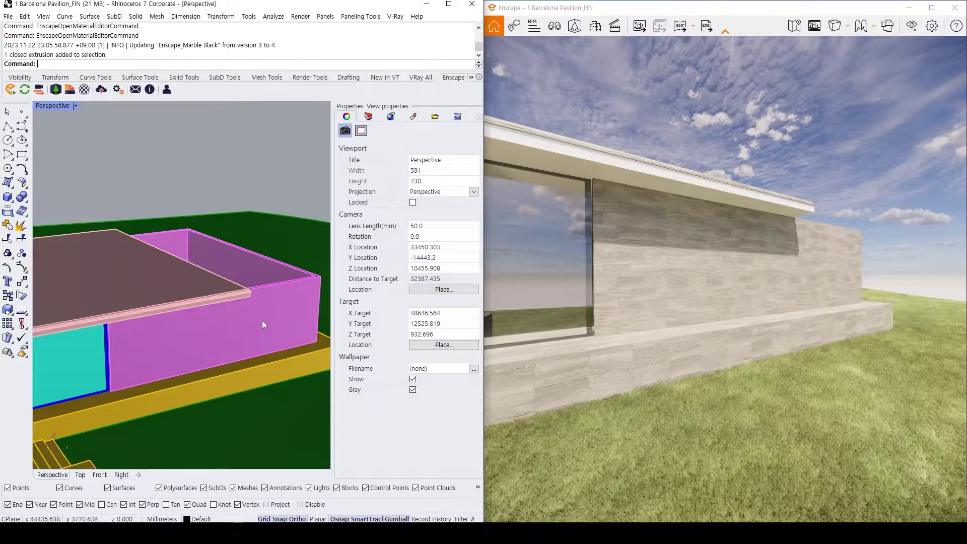
{"action": "right_click_drag", "start_coordinate": [256, 317], "coordinate": [244, 301]}
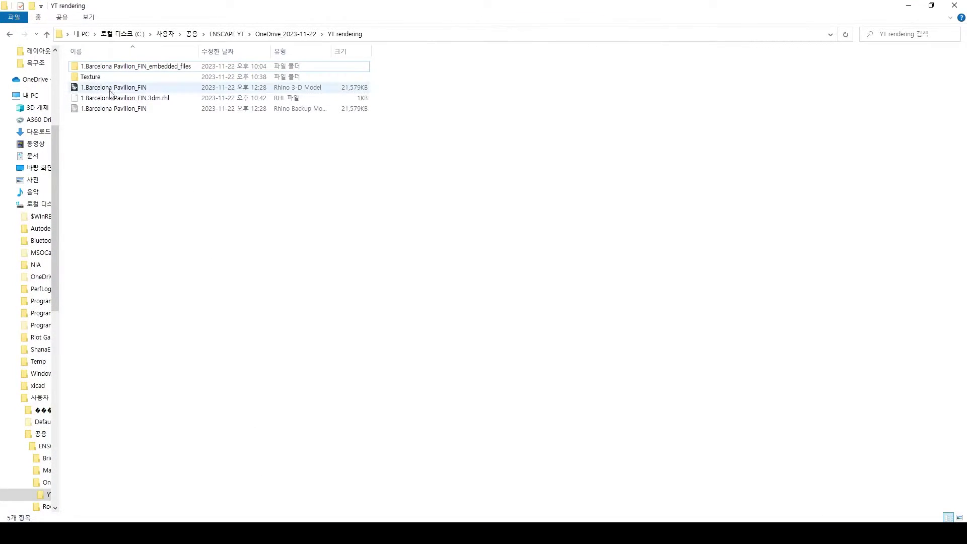
Step: Check the granite marble floor image in the Texture folder's architecture tiles subfolder, and return to the model
{"action": "double_click", "coordinate": [103, 77]}
{"action": "left_click", "coordinate": [119, 69]}
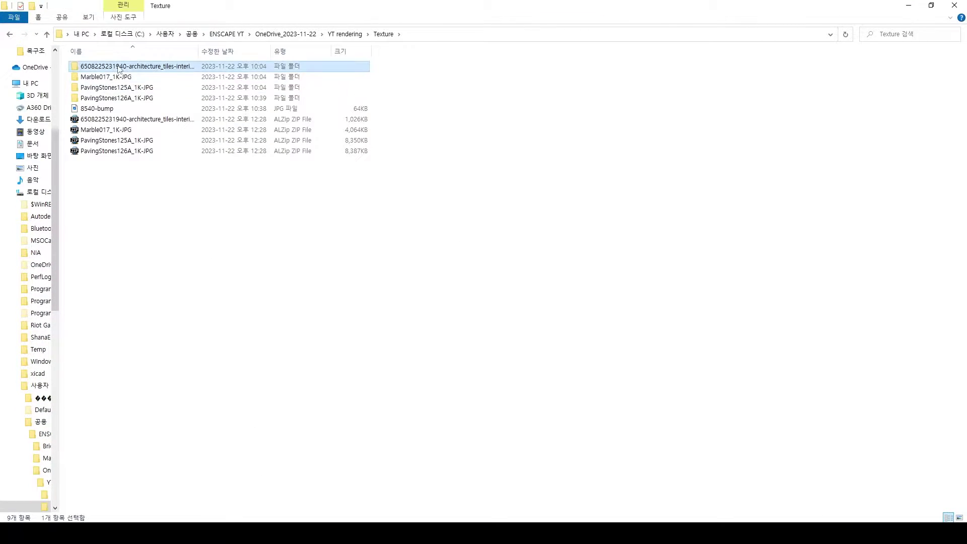
{"action": "double_click", "coordinate": [119, 69]}
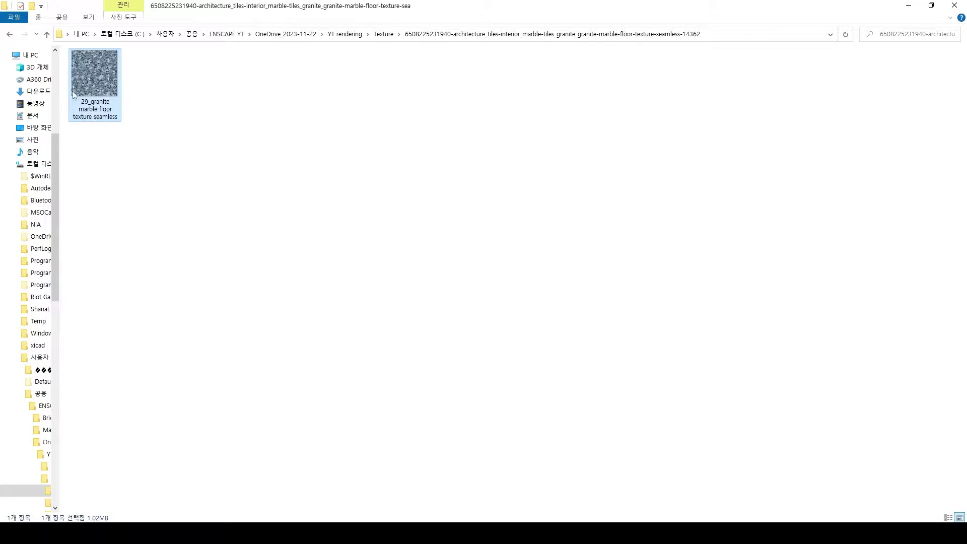
{"action": "left_click", "coordinate": [910, 5]}
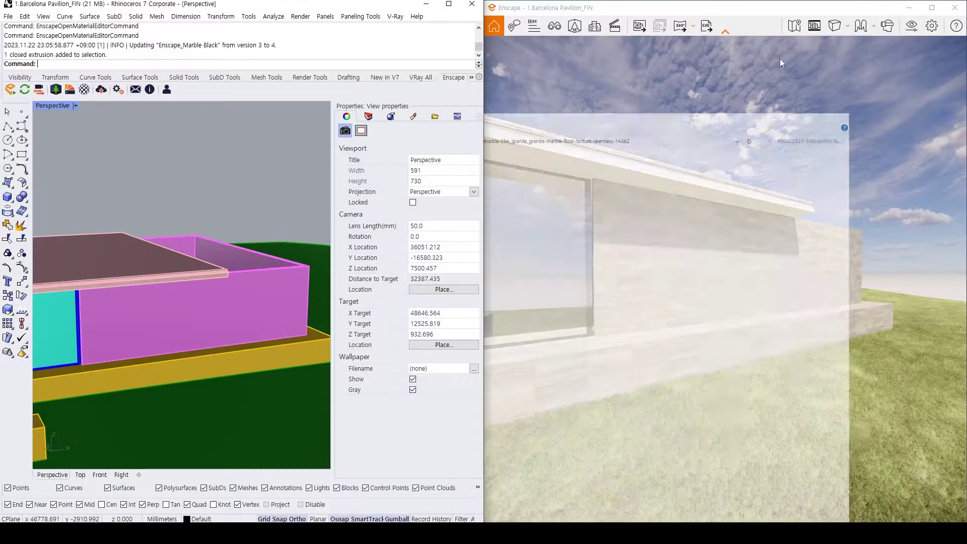
Step: Select the wall beside the glazing and create a new Enscape material named Enscape_Blue Marble
{"action": "mouse_move", "coordinate": [202, 244]}
{"action": "right_mouse_down"}
{"action": "mouse_move", "coordinate": [238, 260]}
{"action": "mouse_move", "coordinate": [210, 237]}
{"action": "mouse_move", "coordinate": [219, 236]}
{"action": "right_mouse_up"}
{"action": "left_click", "coordinate": [208, 233]}
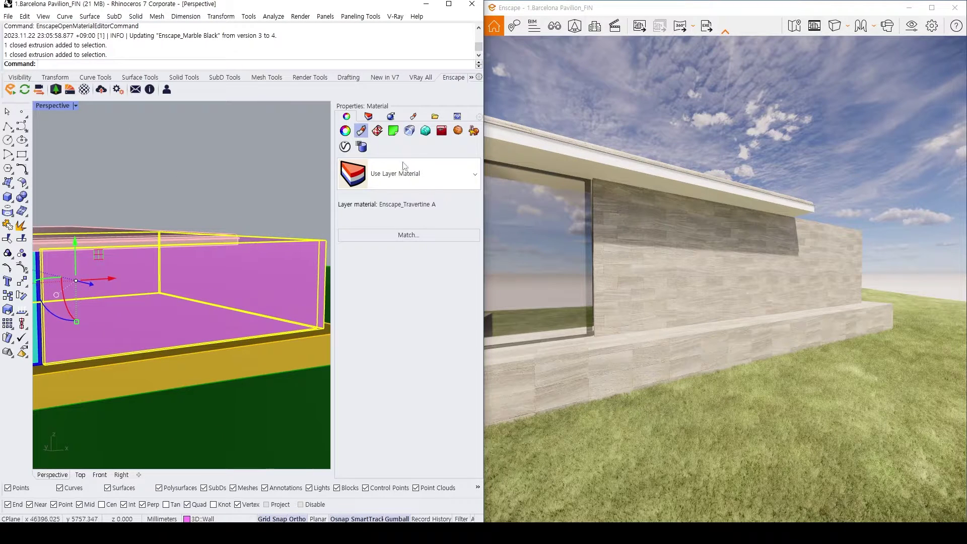
{"action": "left_click", "coordinate": [413, 116]}
{"action": "left_click", "coordinate": [445, 207]}
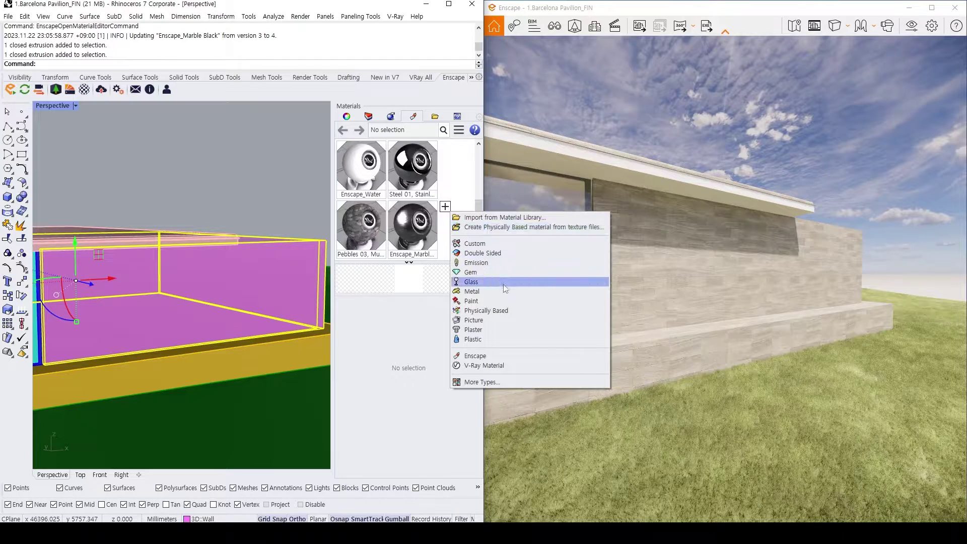
{"action": "left_click", "coordinate": [479, 357]}
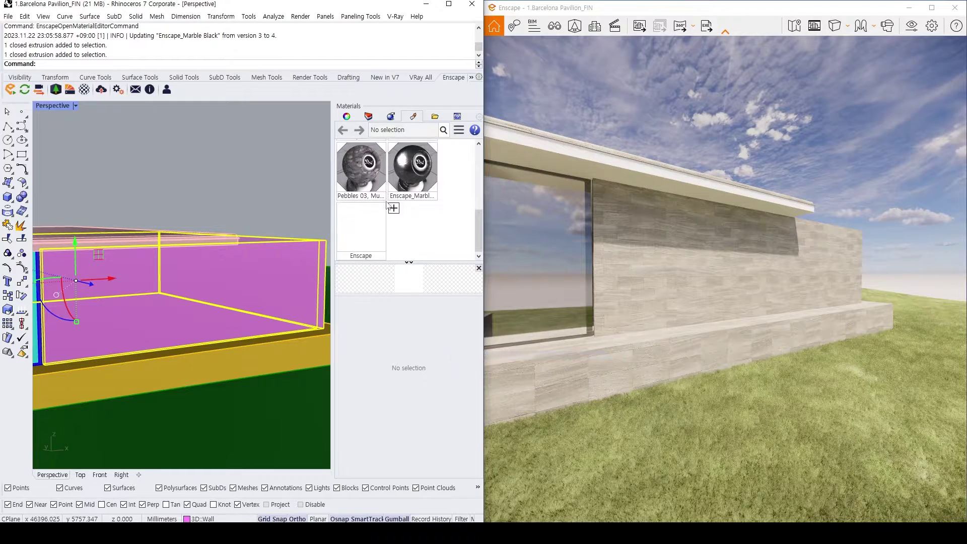
{"action": "left_click", "coordinate": [378, 255]}
{"action": "type", "text": "_Blue Marble"}
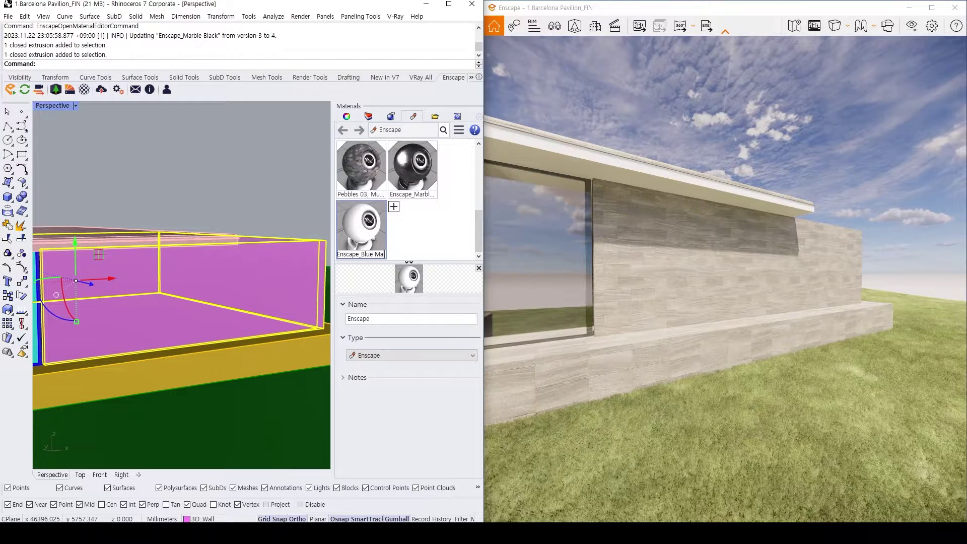
{"action": "key", "text": "Return"}
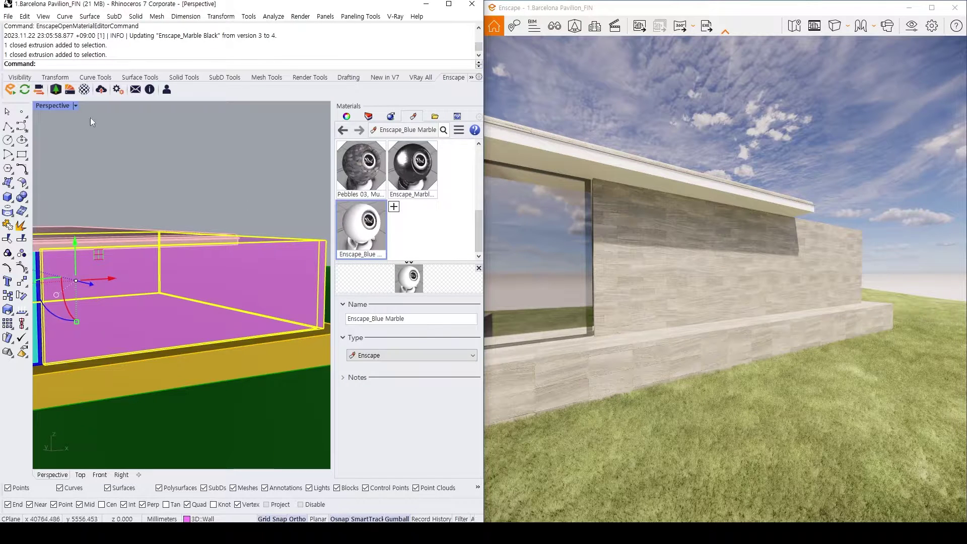
Step: Load the 29_granite marble floor texture seamless image as the albedo texture of Enscape_Blue Marble, and close the material editor
{"action": "left_click", "coordinate": [84, 89]}
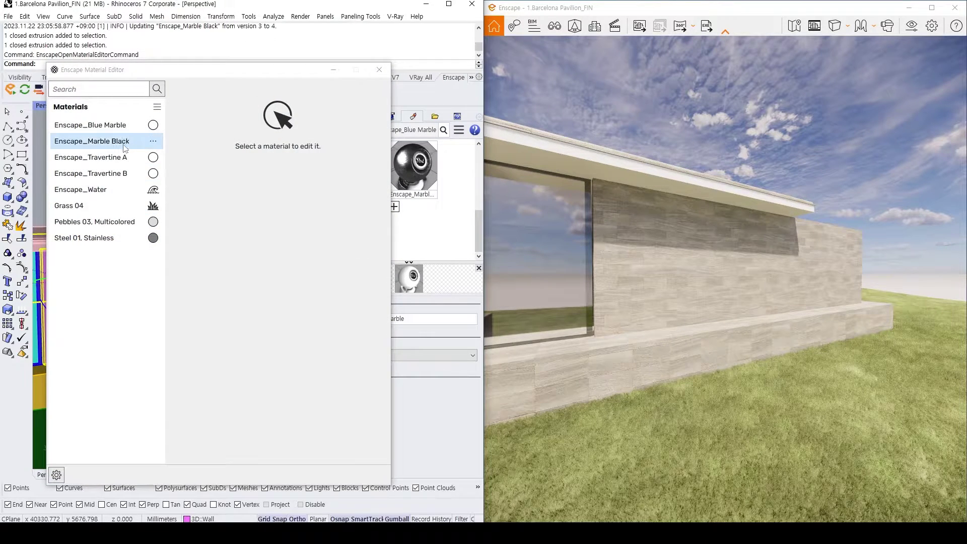
{"action": "left_click", "coordinate": [111, 125]}
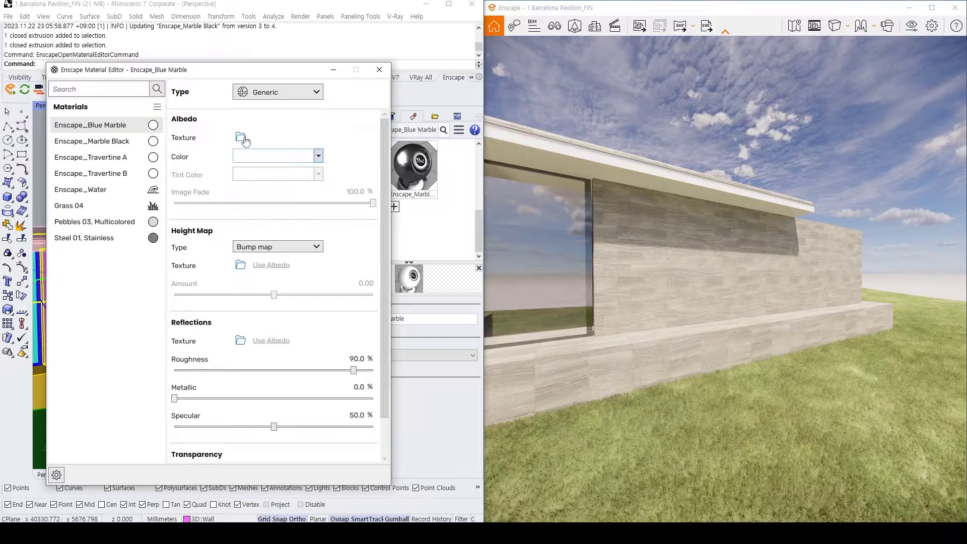
{"action": "left_click", "coordinate": [244, 139]}
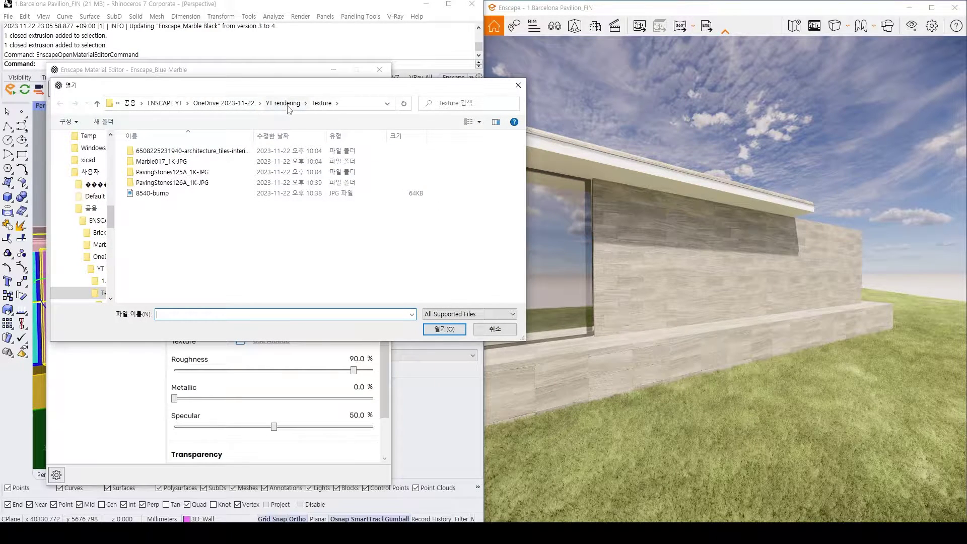
{"action": "left_click", "coordinate": [166, 162]}
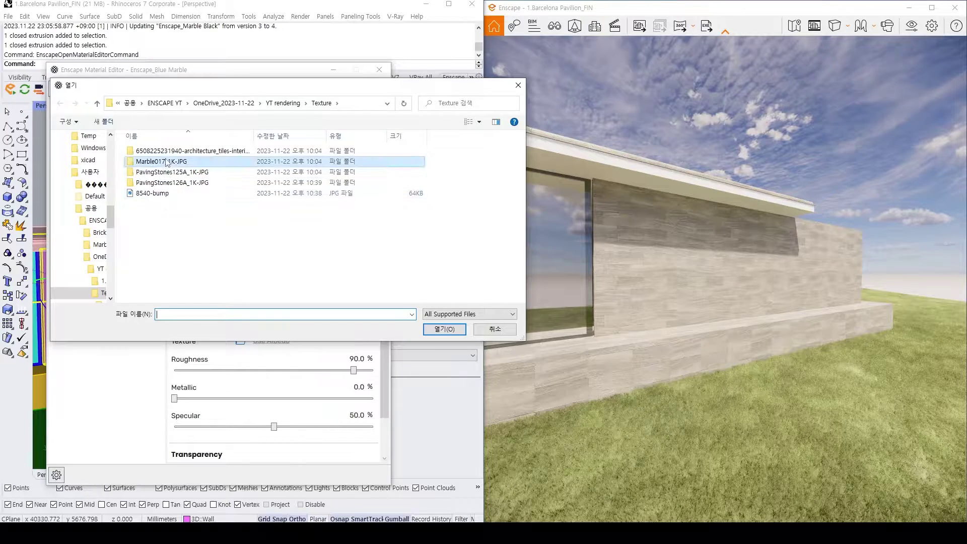
{"action": "double_click", "coordinate": [191, 150]}
{"action": "double_click", "coordinate": [151, 157]}
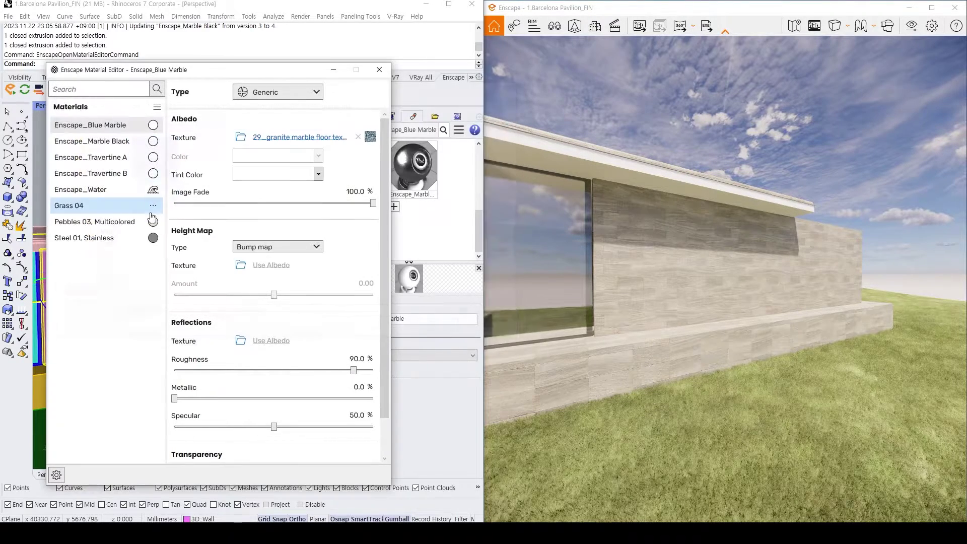
{"action": "left_click", "coordinate": [380, 69]}
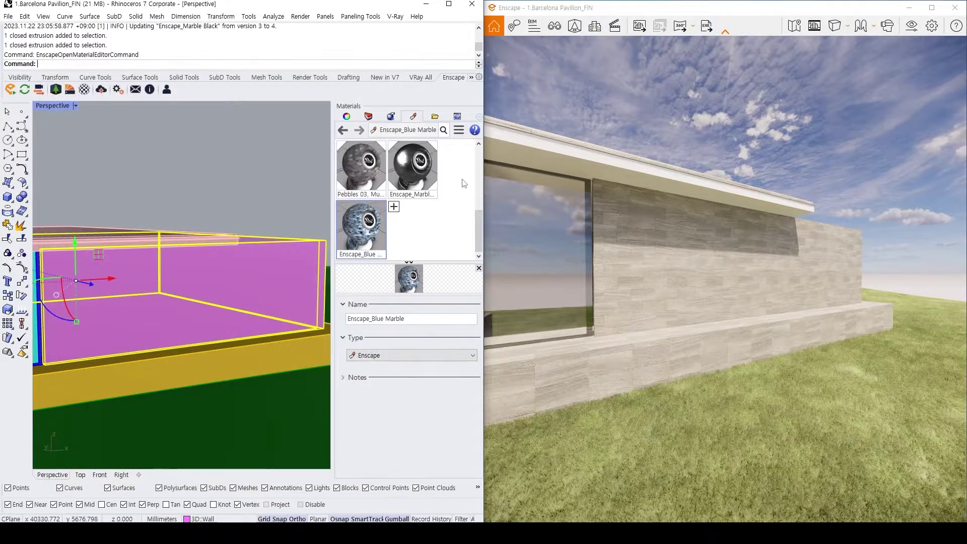
Step: Assign the Enscape_Blue Marble material to the selected wall in place of its layer material
{"action": "left_click", "coordinate": [347, 116]}
{"action": "left_click", "coordinate": [404, 184]}
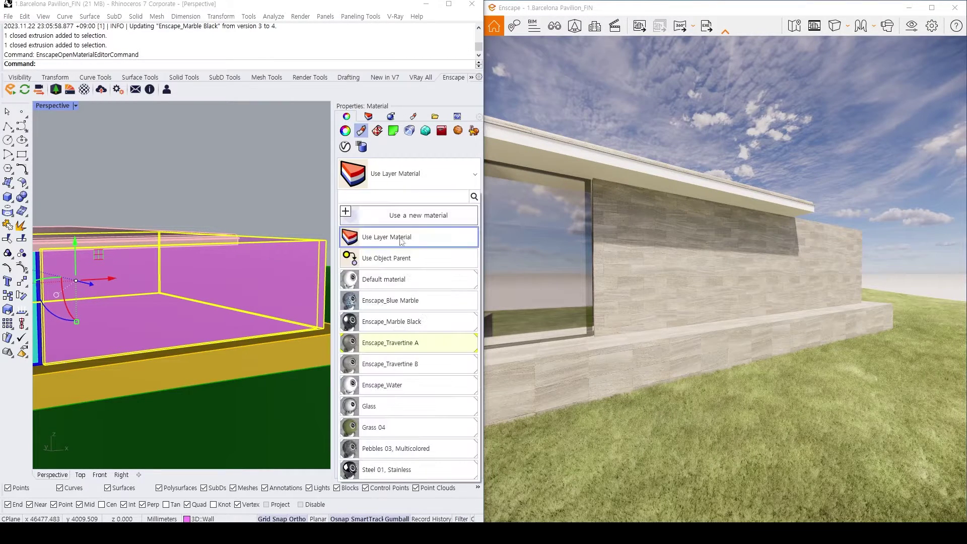
{"action": "left_click", "coordinate": [401, 302]}
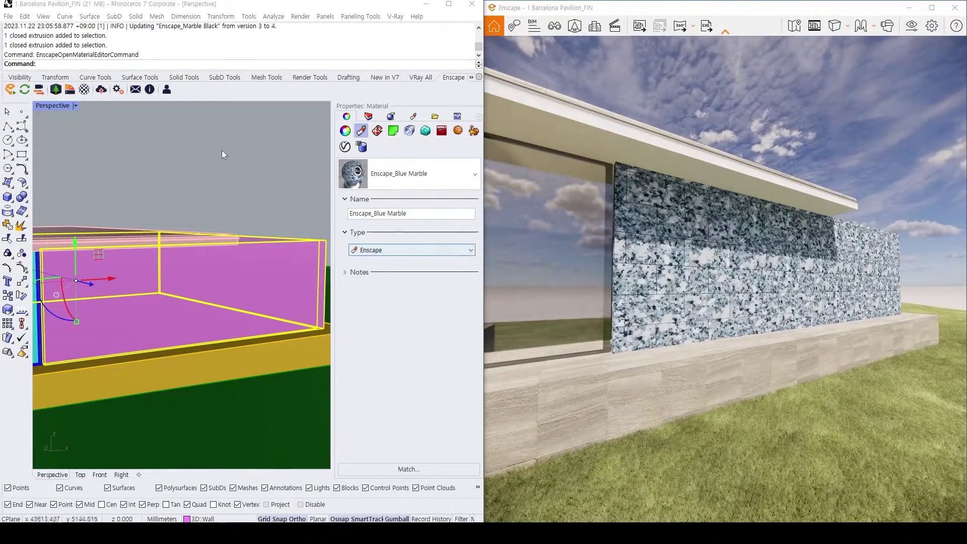
Step: Reopen Enscape_Blue Marble for editing, reload the 29_granite marble floor texture seamless image as its albedo, and open that texture's settings
{"action": "left_click", "coordinate": [86, 91]}
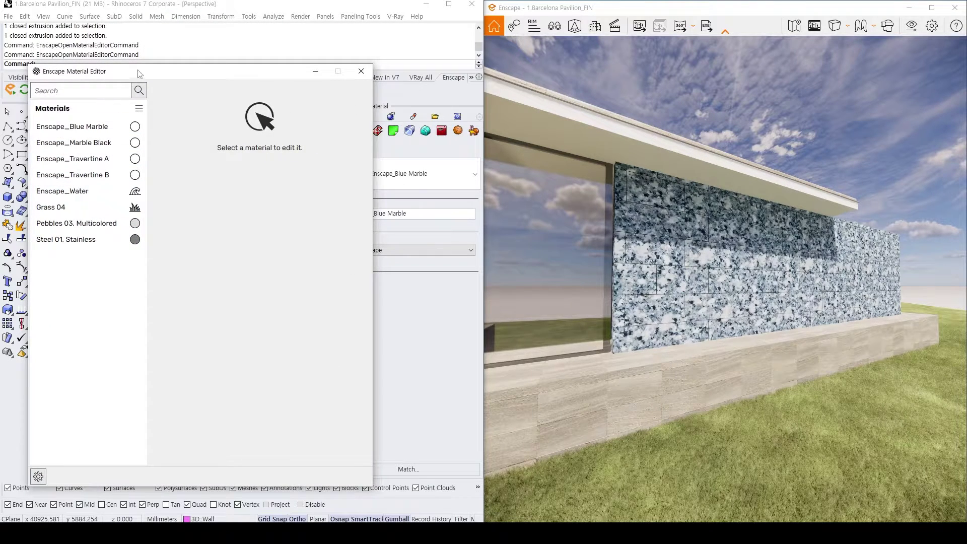
{"action": "left_click_drag", "start_coordinate": [140, 74], "coordinate": [152, 75]}
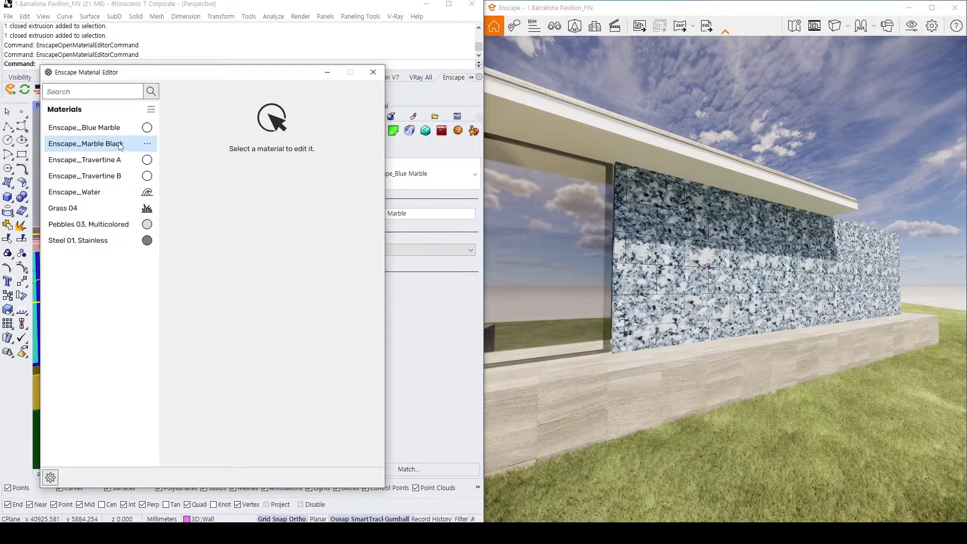
{"action": "left_click", "coordinate": [85, 128]}
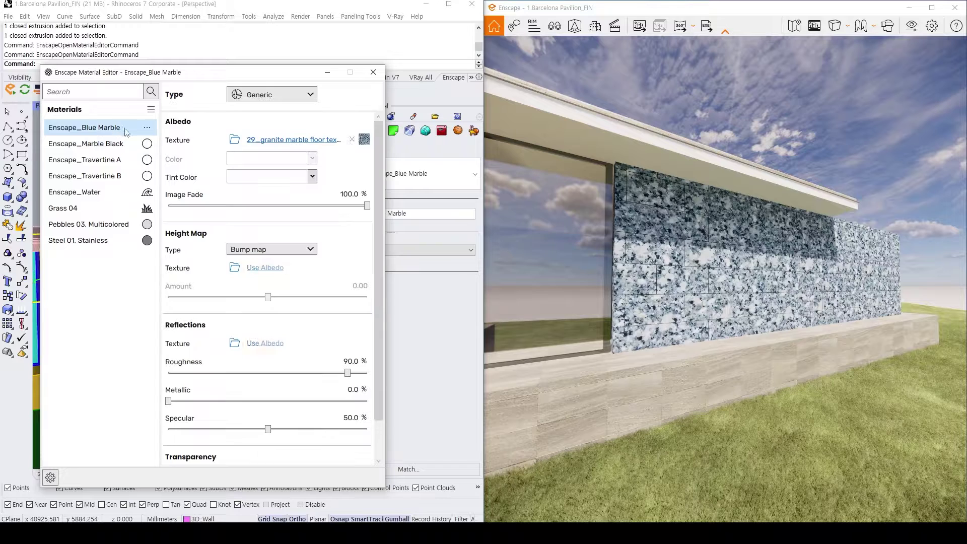
{"action": "left_click", "coordinate": [234, 141]}
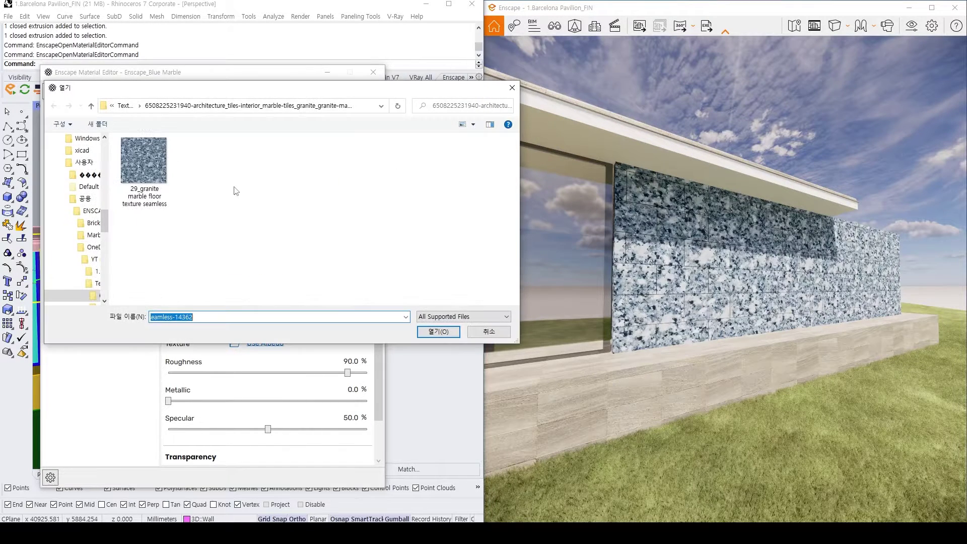
{"action": "left_click", "coordinate": [438, 331]}
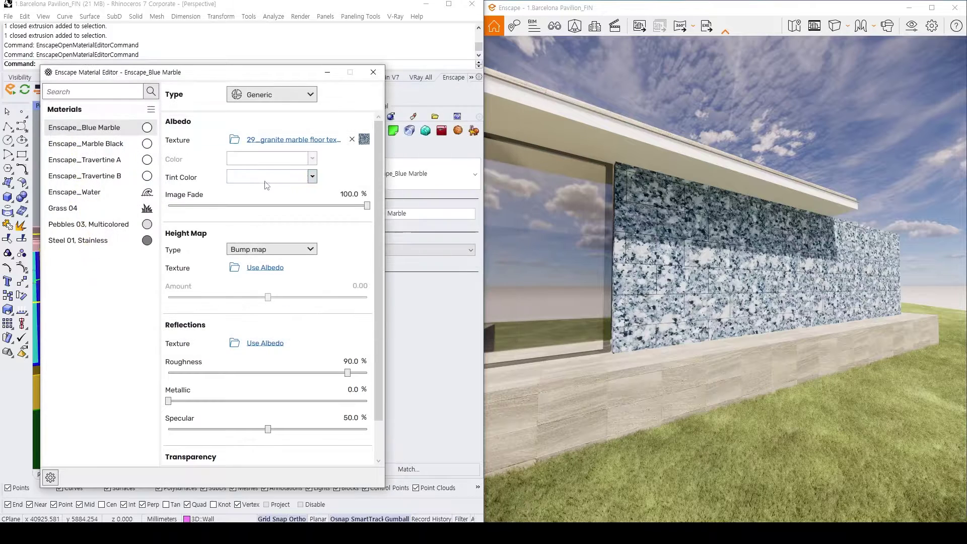
{"action": "left_click", "coordinate": [268, 140]}
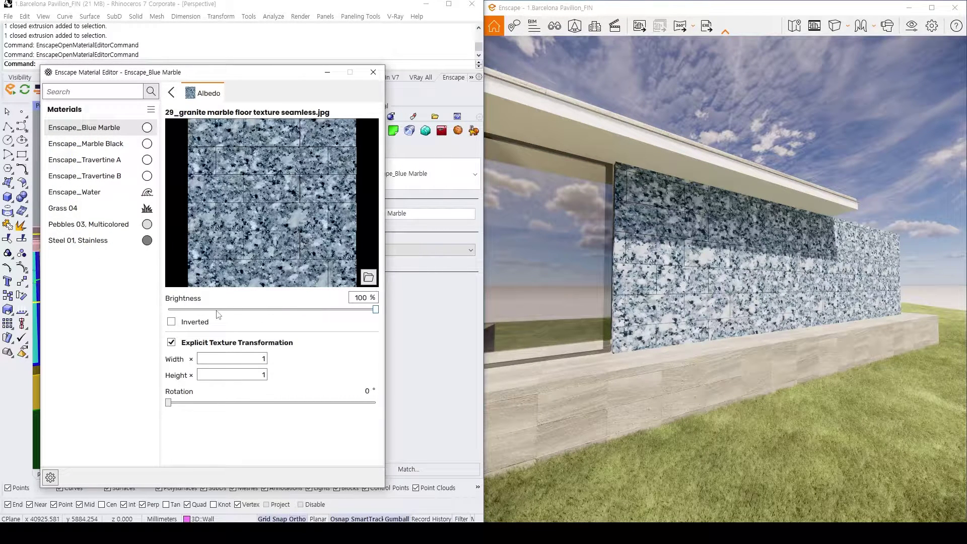
Step: Try a brightness of 96% and inverted colours on the albedo texture, and restore full brightness with inversion off
{"action": "mouse_move", "coordinate": [375, 309]}
{"action": "left_mouse_down"}
{"action": "mouse_move", "coordinate": [260, 312]}
{"action": "mouse_move", "coordinate": [368, 310]}
{"action": "left_mouse_up"}
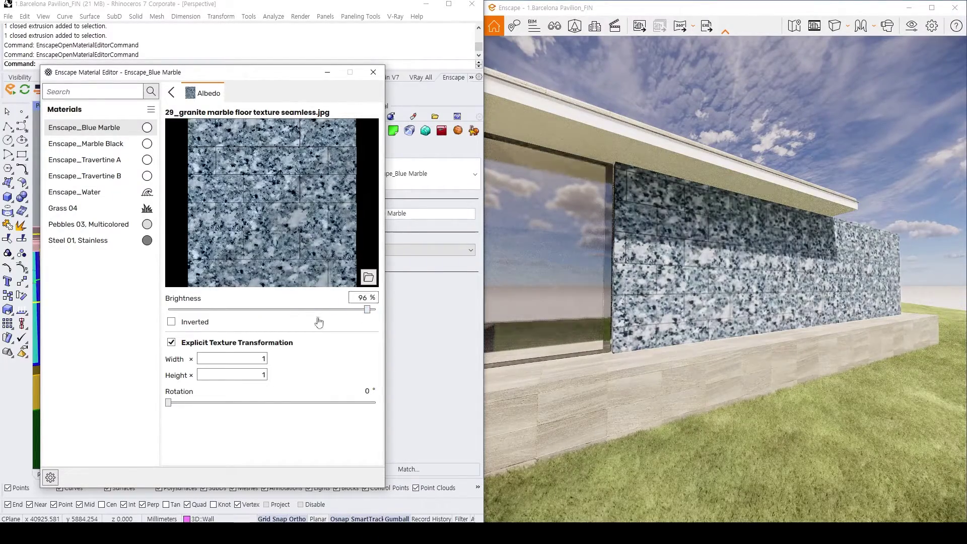
{"action": "left_click", "coordinate": [204, 326]}
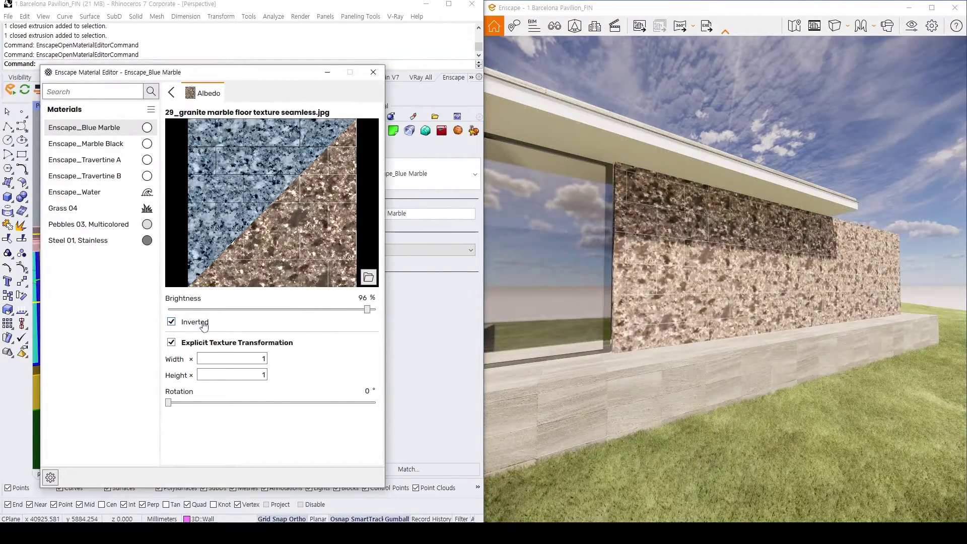
{"action": "left_click", "coordinate": [203, 326]}
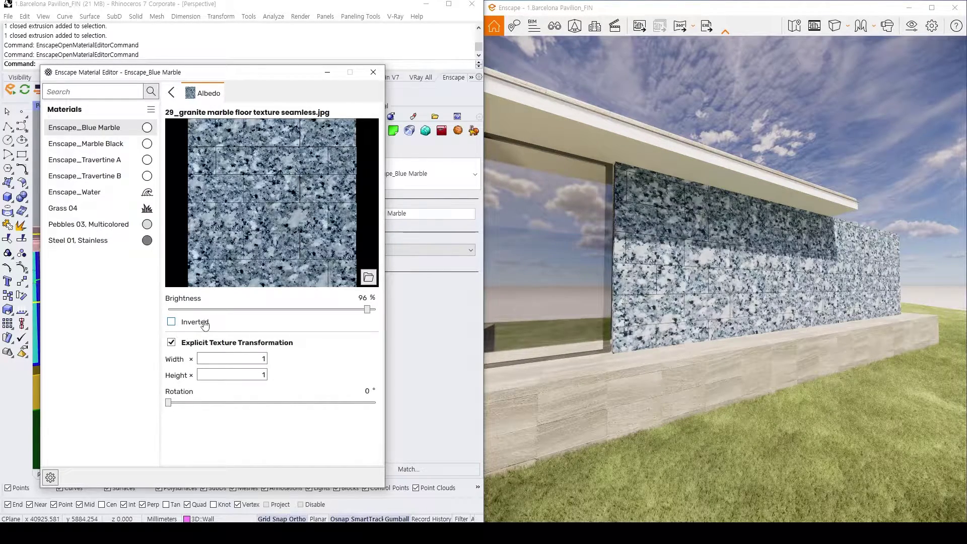
{"action": "left_click", "coordinate": [203, 326]}
{"action": "left_click", "coordinate": [204, 326]}
{"action": "left_click", "coordinate": [185, 326]}
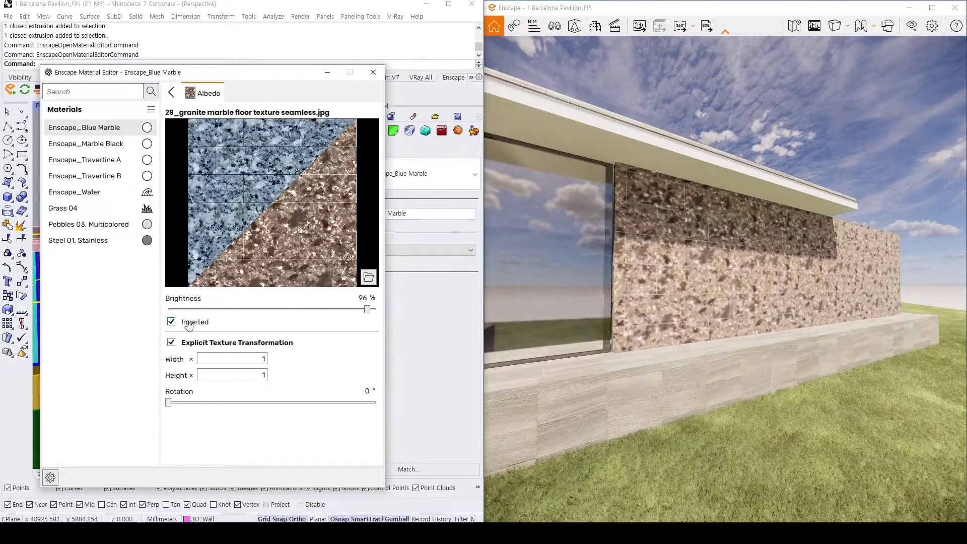
{"action": "left_click", "coordinate": [185, 326]}
{"action": "left_click_drag", "start_coordinate": [377, 315], "coordinate": [420, 318]}
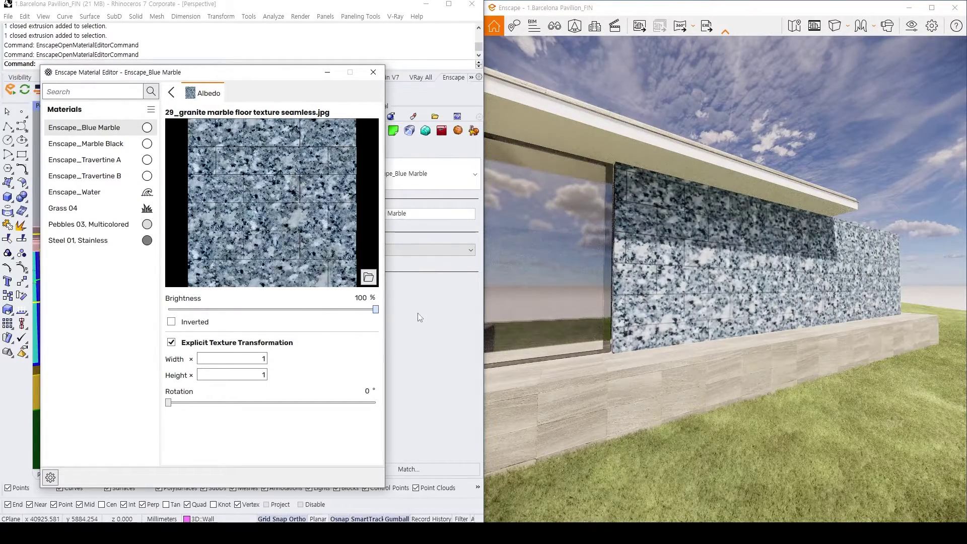
Step: Toggle the explicit texture transformation, try rotating the granite texture by 130° and 90°, and reset the rotation to 0°
{"action": "left_click", "coordinate": [200, 347]}
{"action": "left_click", "coordinate": [202, 346]}
{"action": "left_click_drag", "start_coordinate": [168, 402], "coordinate": [243, 403]}
{"action": "double_click", "coordinate": [367, 393]}
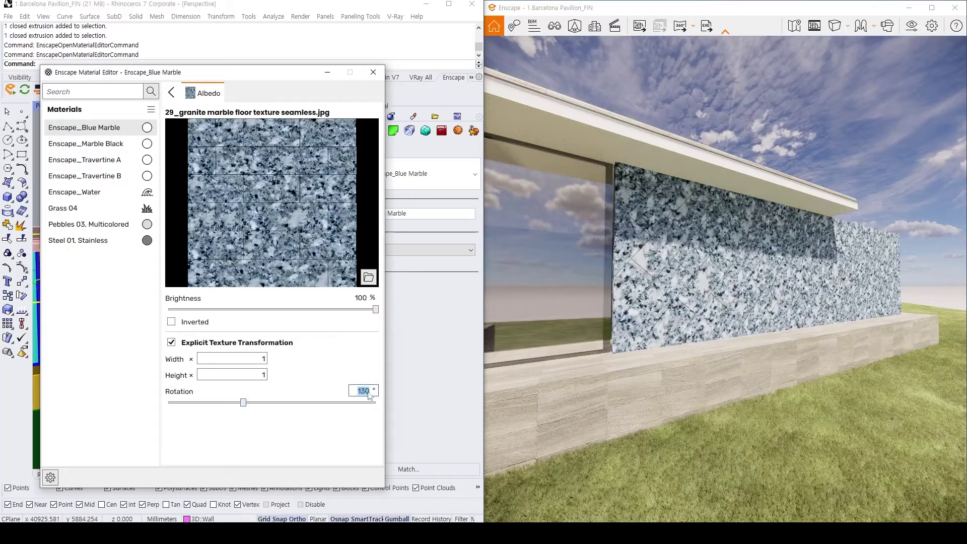
{"action": "type", "text": "90"}
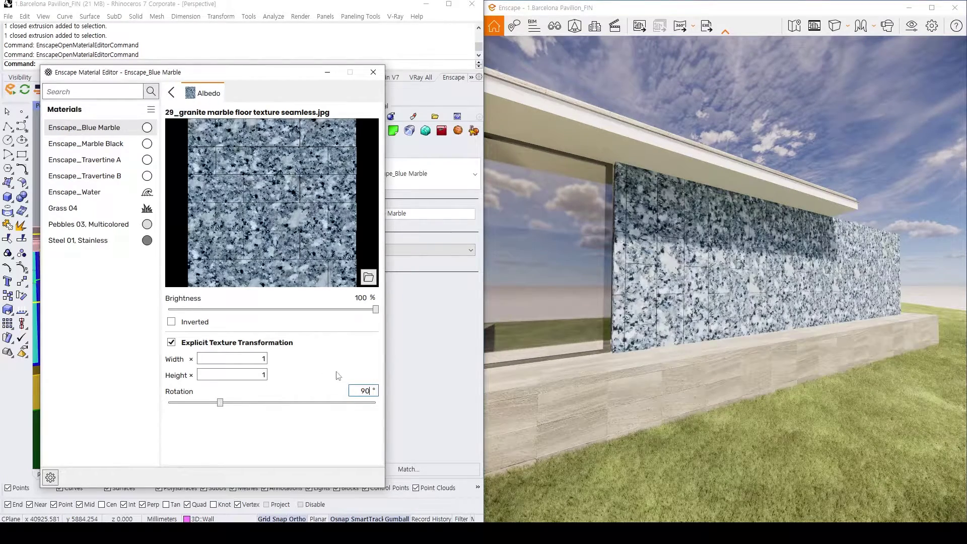
{"action": "left_click_drag", "start_coordinate": [225, 401], "coordinate": [169, 402]}
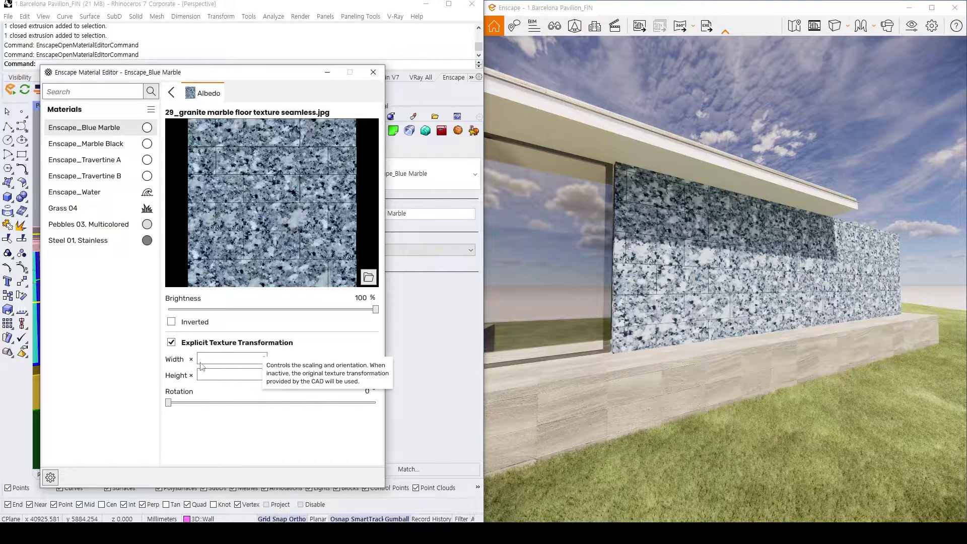
Step: Try doubling the granite texture's width and height, return the height to 1, and check the stretched tiles on the rendered wall
{"action": "double_click", "coordinate": [261, 363]}
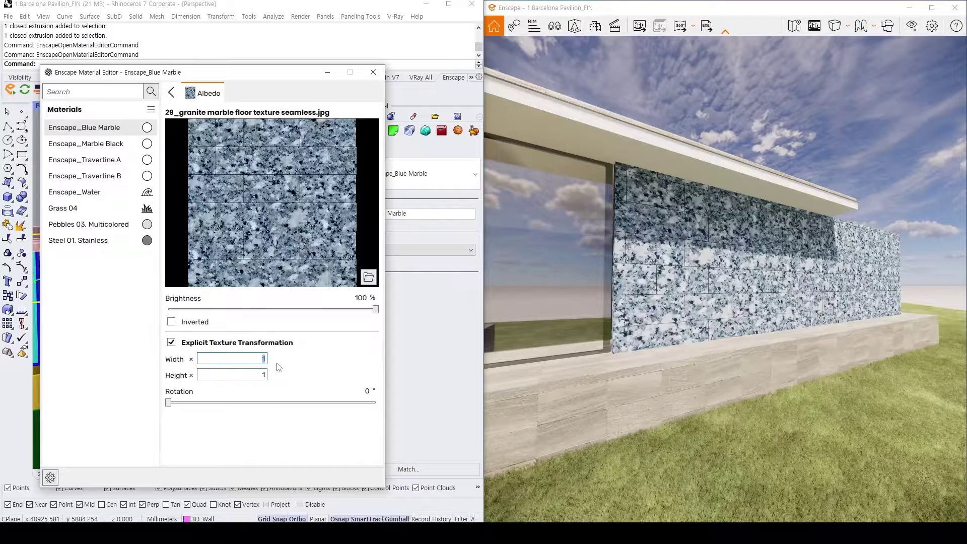
{"action": "key", "text": "Tab"}
{"action": "type", "text": "2"}
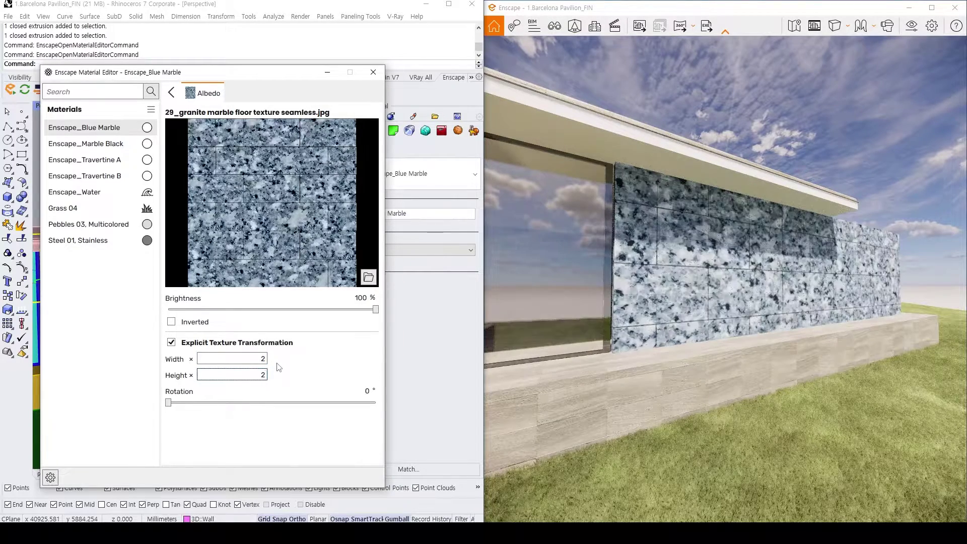
{"action": "key", "text": "BackSpace"}
{"action": "type", "text": "1"}
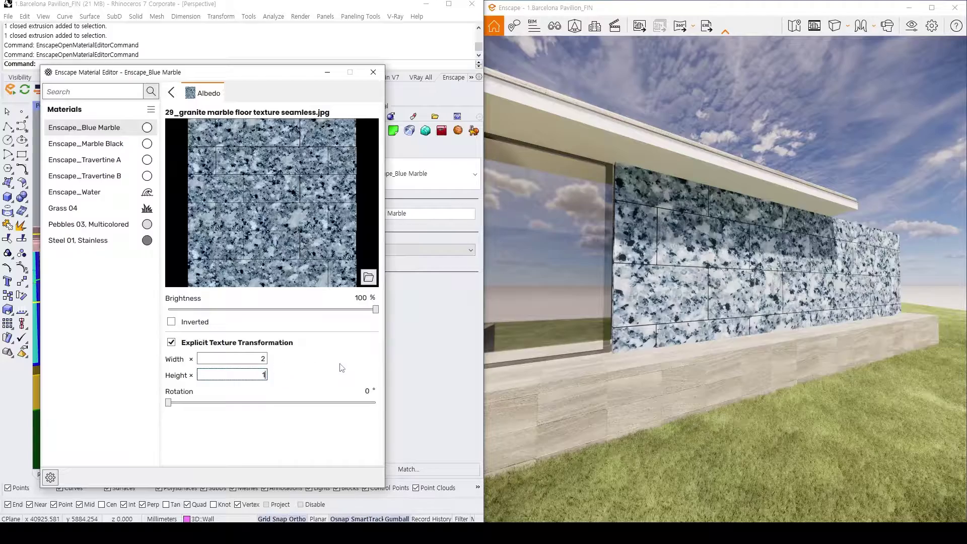
{"action": "left_click", "coordinate": [341, 368]}
{"action": "right_click_drag", "start_coordinate": [730, 302], "coordinate": [655, 302]}
{"action": "scroll", "coordinate": [655, 302], "scroll_direction": "up", "scroll_amount": 3}
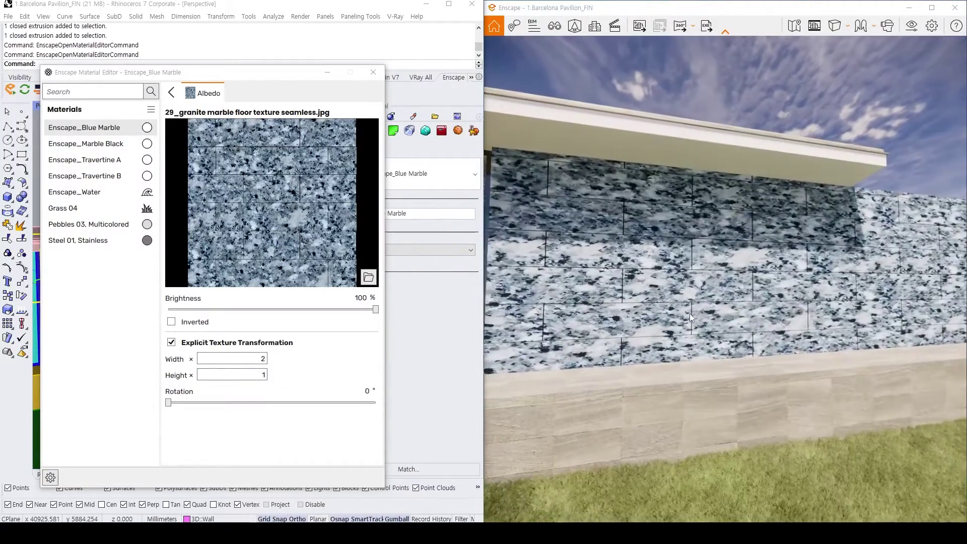
Step: Try a texture width of 1 and height of 2 on the granite texture
{"action": "double_click", "coordinate": [263, 358]}
{"action": "type", "text": "1"}
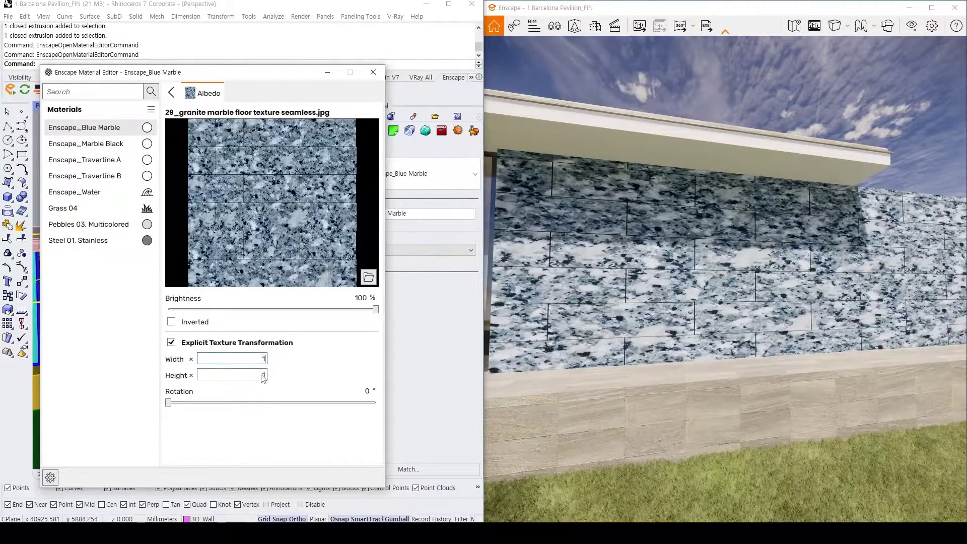
{"action": "double_click", "coordinate": [260, 378]}
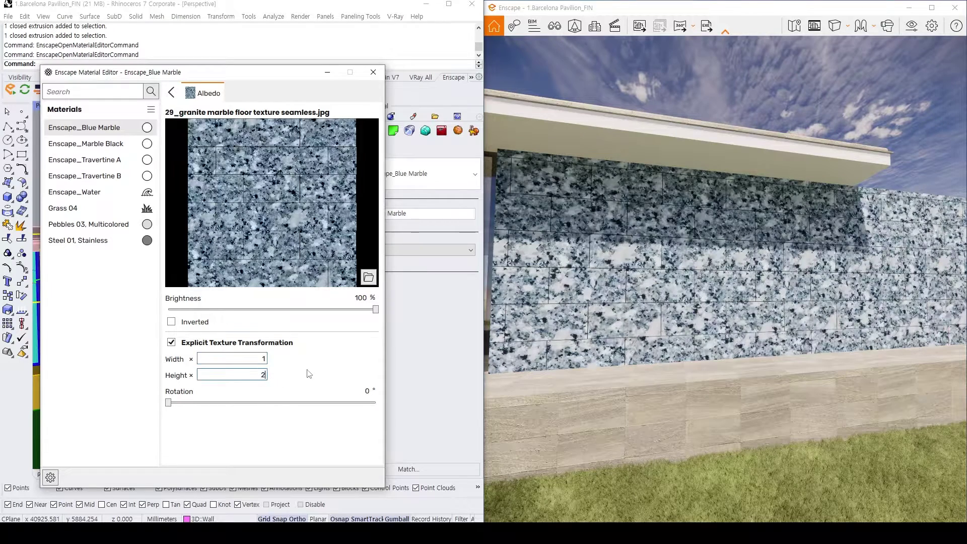
{"action": "type", "text": "2"}
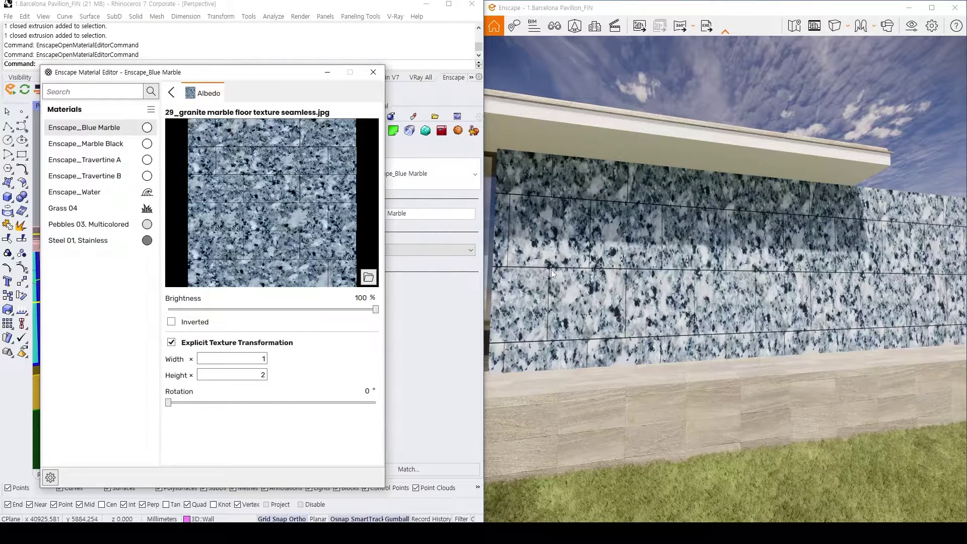
{"action": "left_click_drag", "start_coordinate": [549, 267], "coordinate": [627, 338]}
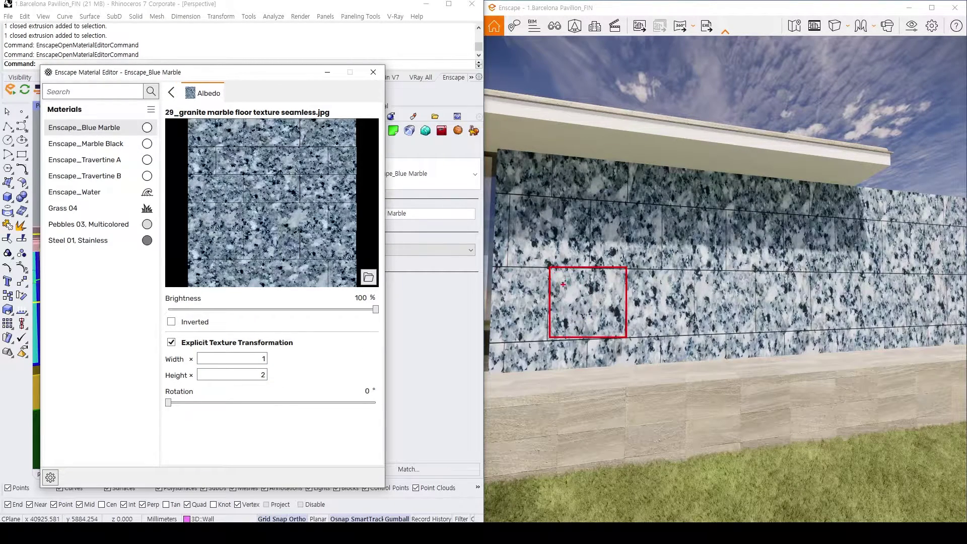
{"action": "mouse_move", "coordinate": [613, 267]}
{"action": "left_mouse_down"}
{"action": "mouse_move", "coordinate": [551, 271]}
{"action": "mouse_move", "coordinate": [559, 334]}
{"action": "left_mouse_up"}
{"action": "left_click_drag", "start_coordinate": [179, 384], "coordinate": [184, 374]}
{"action": "left_click_drag", "start_coordinate": [545, 269], "coordinate": [535, 337]}
{"action": "key", "text": "Escape"}
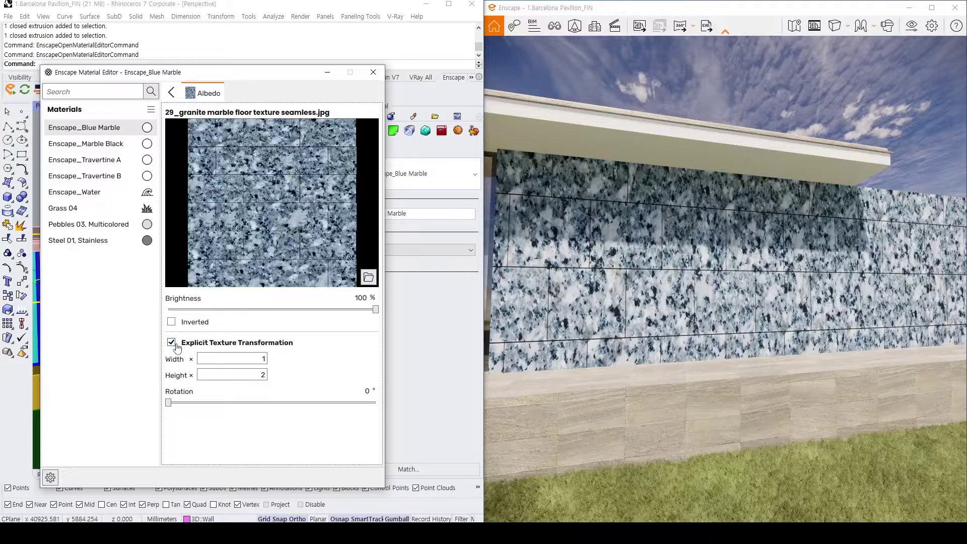
Step: Turn off the explicit texture transformation and return to the main settings of Enscape_Blue Marble
{"action": "left_click", "coordinate": [172, 343]}
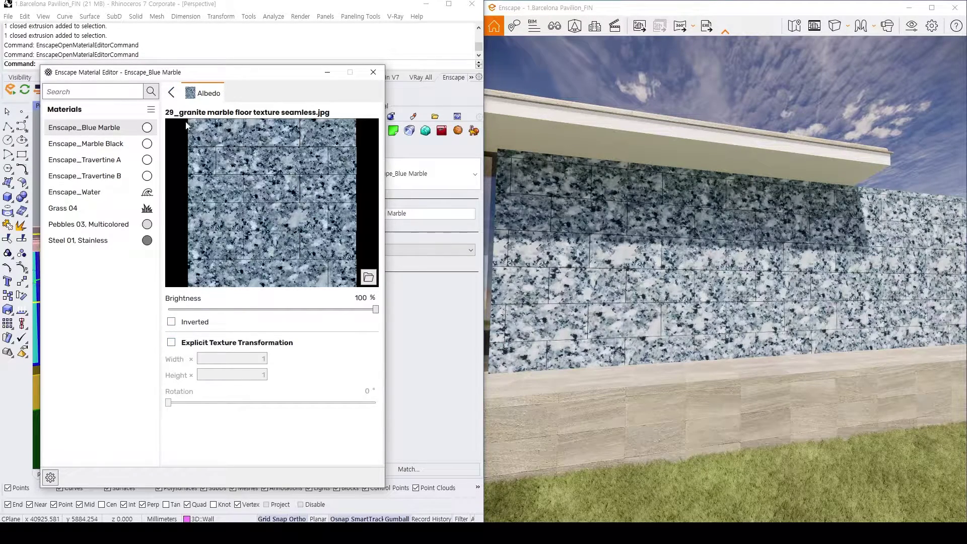
{"action": "left_click", "coordinate": [171, 94]}
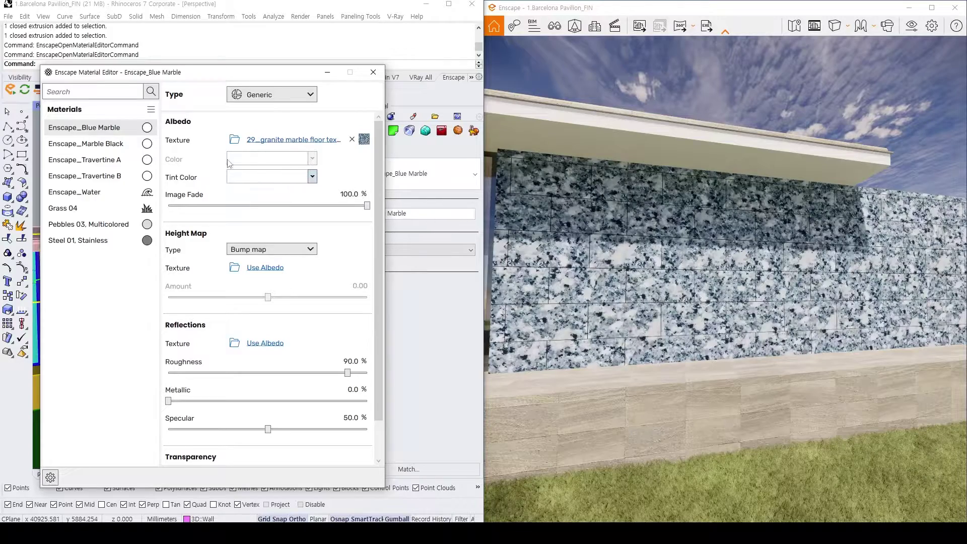
Step: Set the material's albedo color to turquoise after trying grey and yellow, and lower the image fade to 78.7%
{"action": "mouse_move", "coordinate": [367, 206]}
{"action": "left_mouse_down"}
{"action": "mouse_move", "coordinate": [303, 202]}
{"action": "mouse_move", "coordinate": [370, 203]}
{"action": "left_mouse_up"}
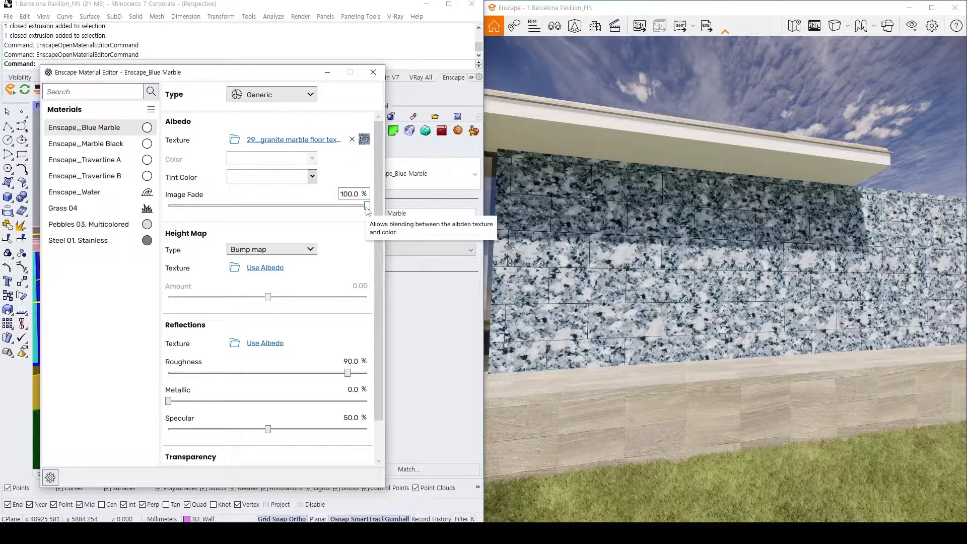
{"action": "left_click_drag", "start_coordinate": [366, 207], "coordinate": [329, 206]}
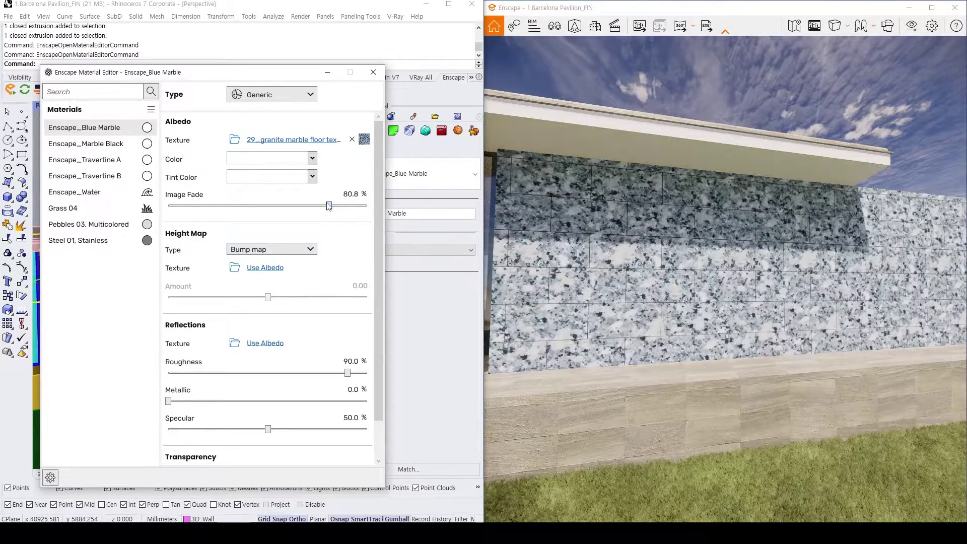
{"action": "left_click", "coordinate": [312, 158]}
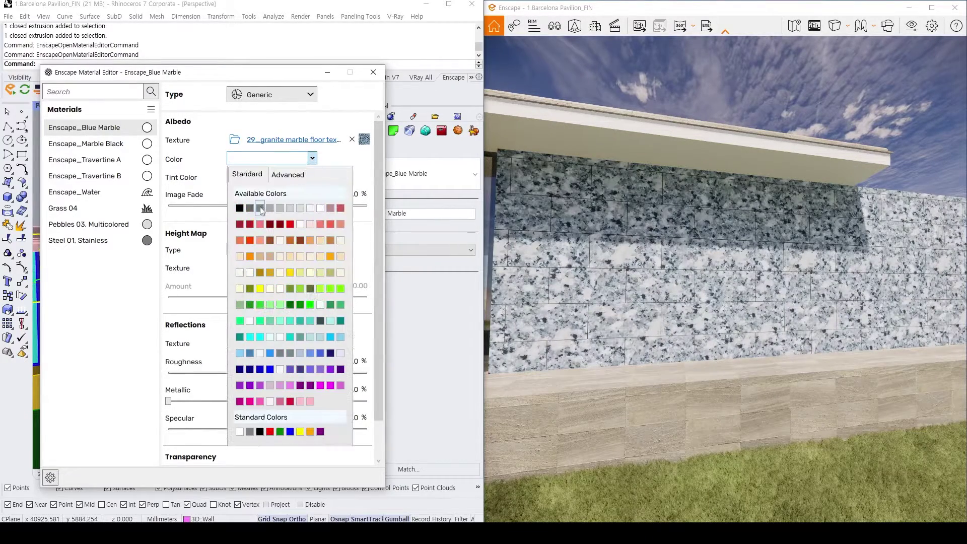
{"action": "left_click", "coordinate": [260, 208]}
{"action": "left_click", "coordinate": [312, 159]}
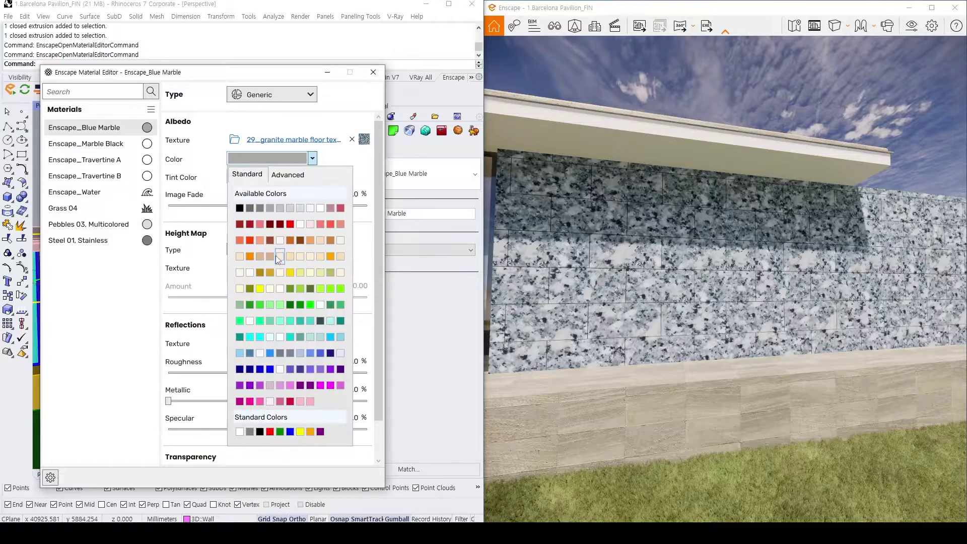
{"action": "left_click", "coordinate": [260, 289]}
{"action": "left_click", "coordinate": [312, 158]}
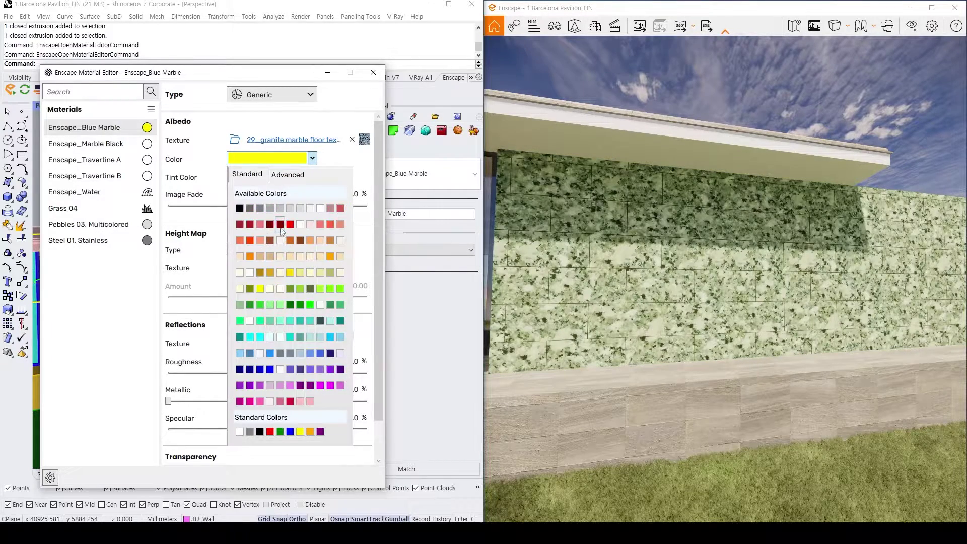
{"action": "left_click", "coordinate": [290, 321]}
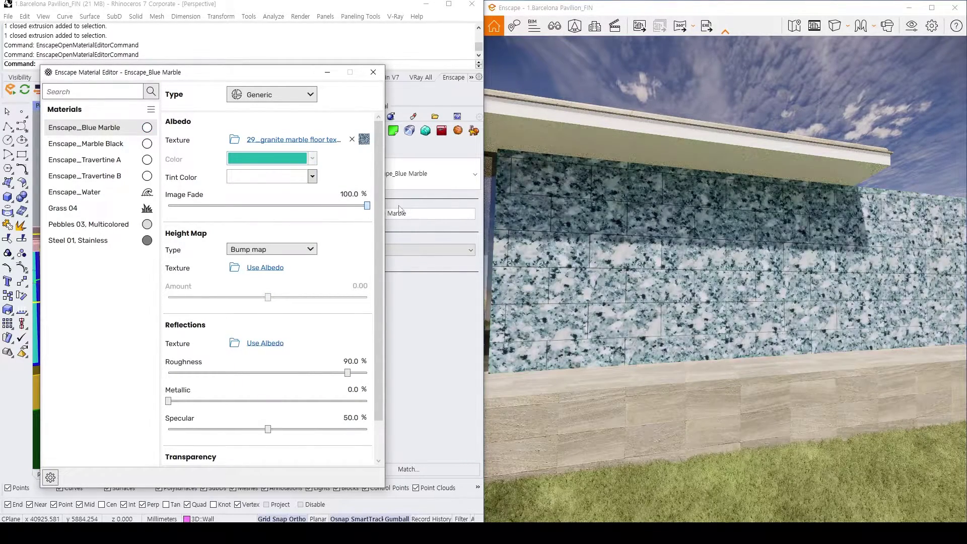
{"action": "left_click_drag", "start_coordinate": [367, 206], "coordinate": [325, 206]}
Step: Set the tint color of Enscape_Blue Marble to reddish brown and raise the image fade to 100%
{"action": "left_click", "coordinate": [312, 176]}
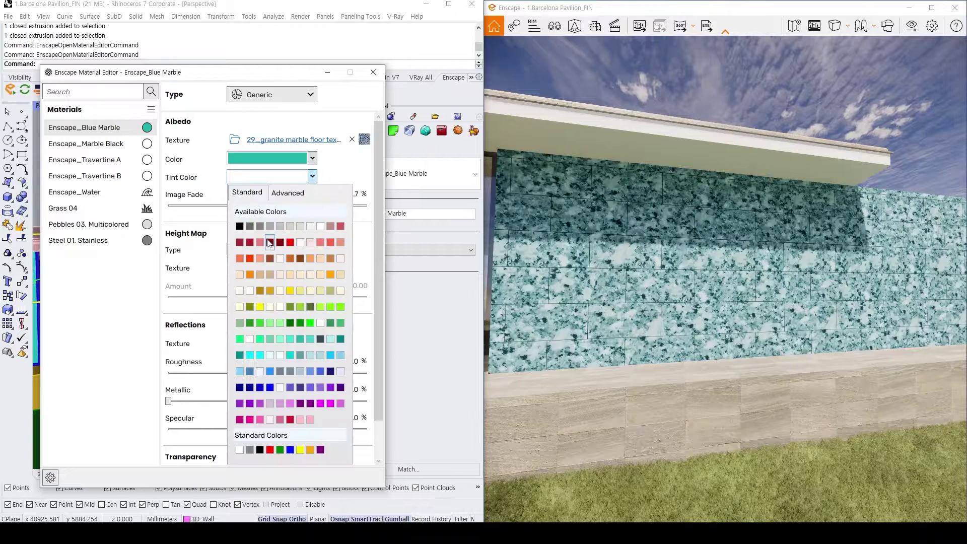
{"action": "left_click", "coordinate": [269, 259]}
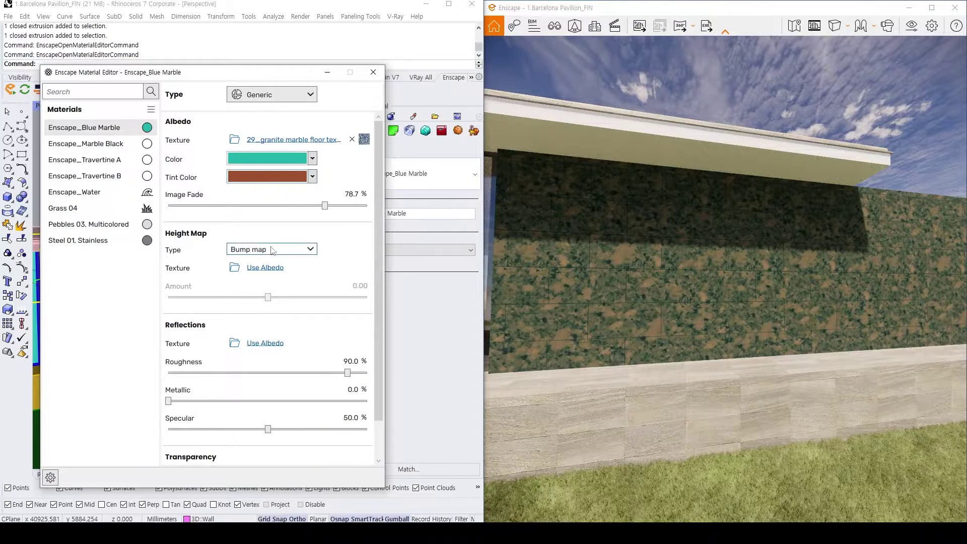
{"action": "left_click", "coordinate": [313, 176]}
{"action": "left_click", "coordinate": [313, 177]}
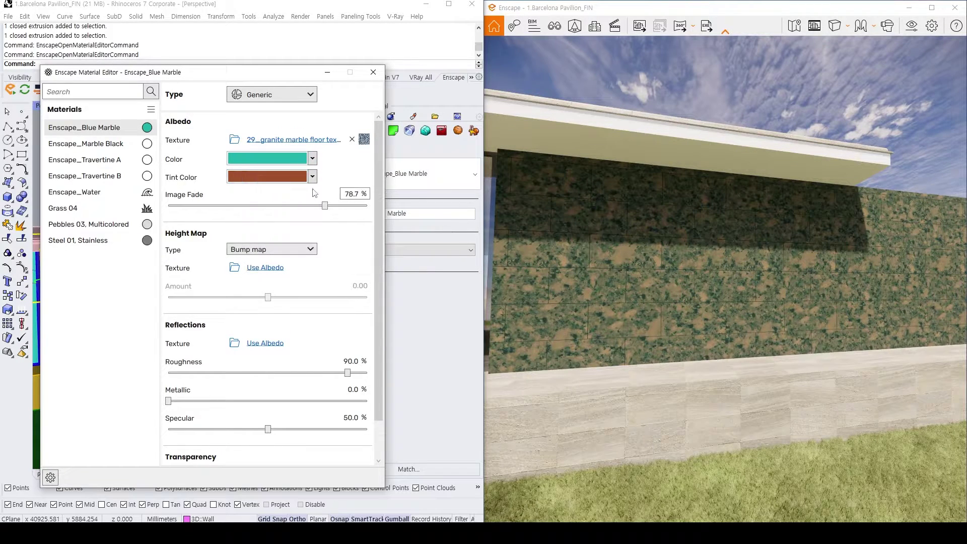
{"action": "left_click_drag", "start_coordinate": [325, 206], "coordinate": [369, 204]}
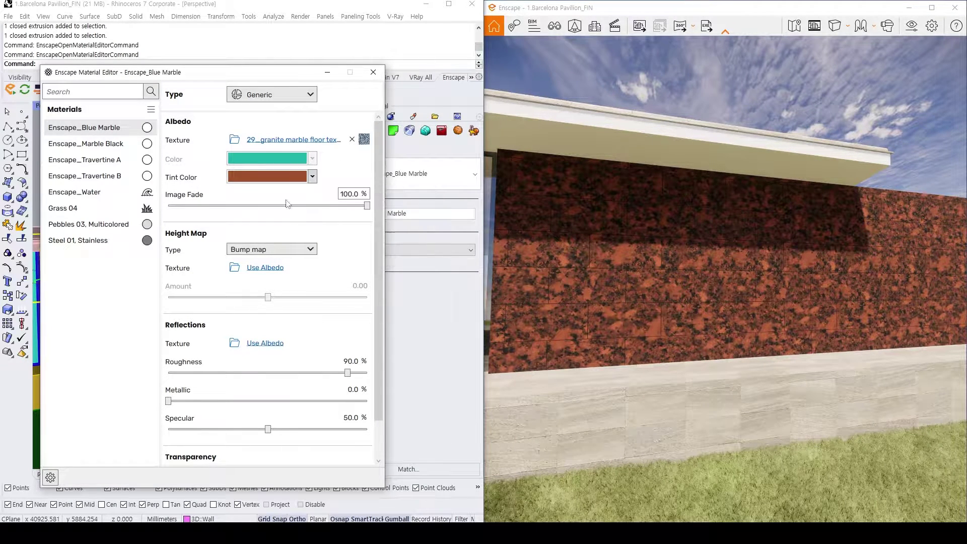
Step: Set the albedo color of Enscape_Blue Marble to white and return the image fade to 100%
{"action": "left_click_drag", "start_coordinate": [367, 206], "coordinate": [317, 206]}
{"action": "left_click", "coordinate": [313, 158]}
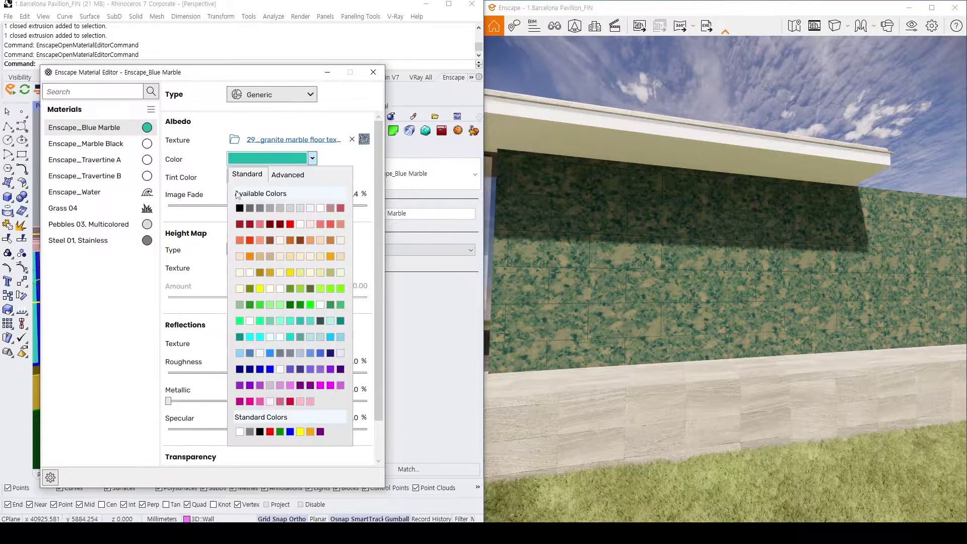
{"action": "left_click", "coordinate": [310, 209]}
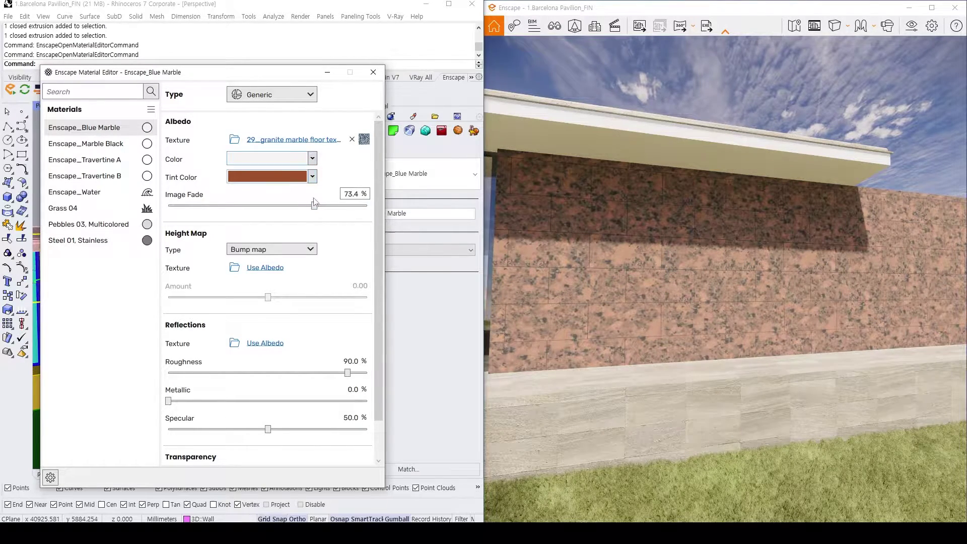
{"action": "left_click", "coordinate": [312, 159]}
{"action": "left_click", "coordinate": [315, 209]}
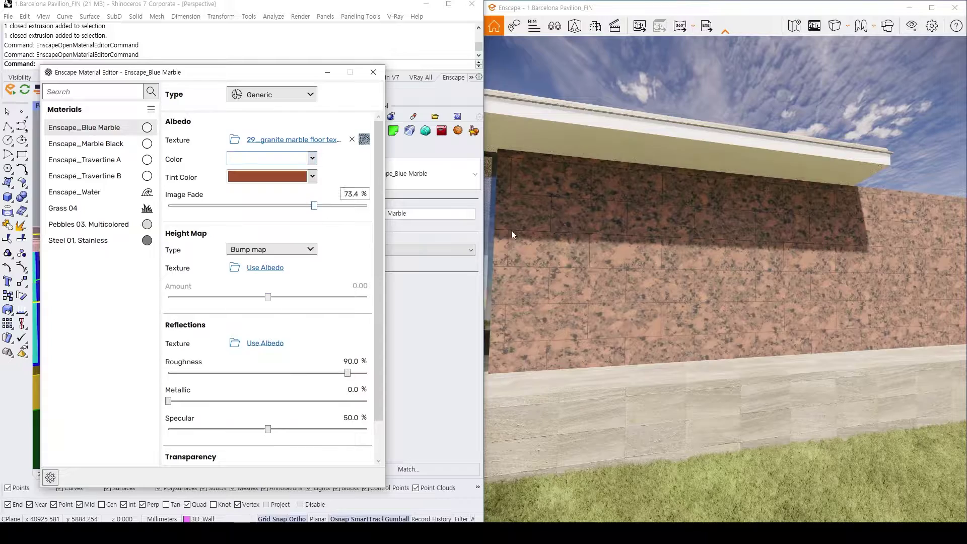
{"action": "left_click_drag", "start_coordinate": [316, 206], "coordinate": [372, 207]}
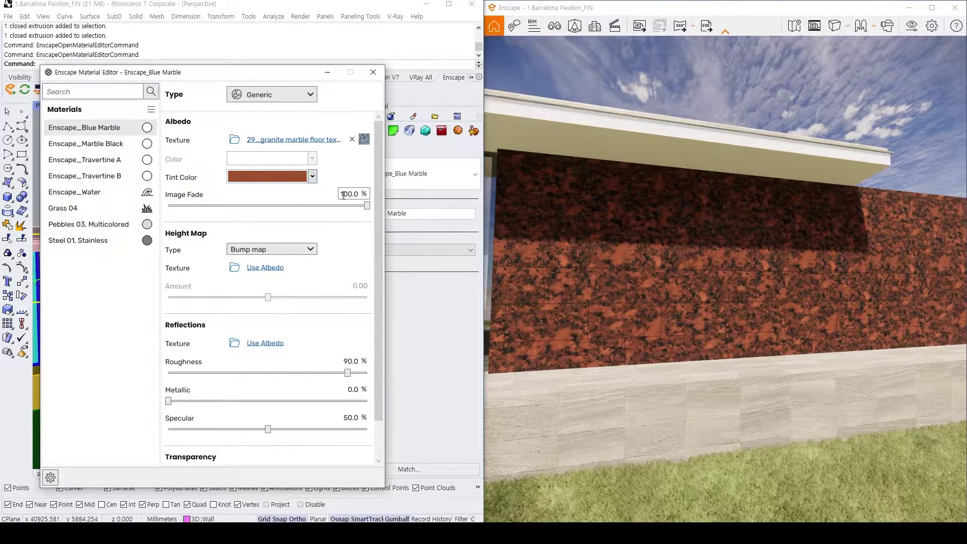
Step: Reset the tint color of Enscape_Blue Marble to white
{"action": "left_click", "coordinate": [313, 176]}
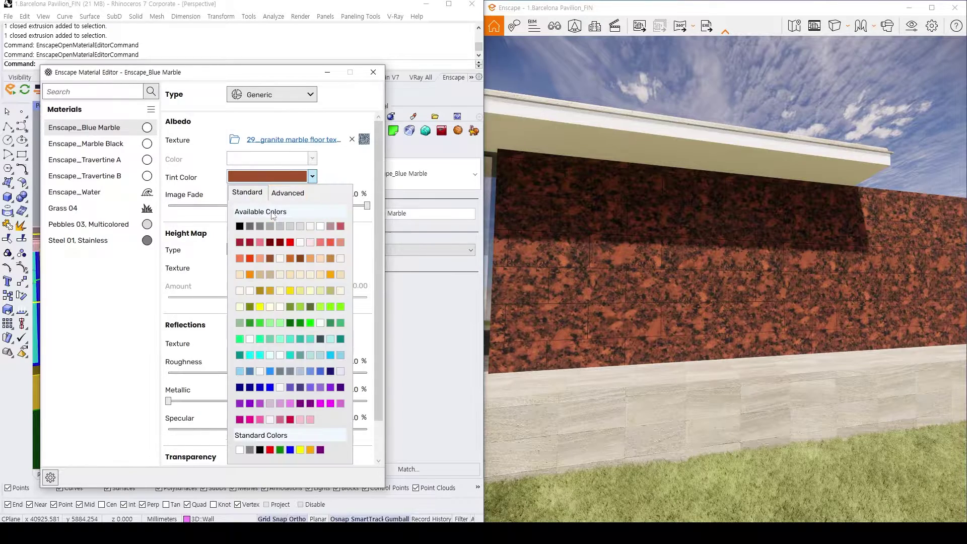
{"action": "left_click", "coordinate": [240, 449]}
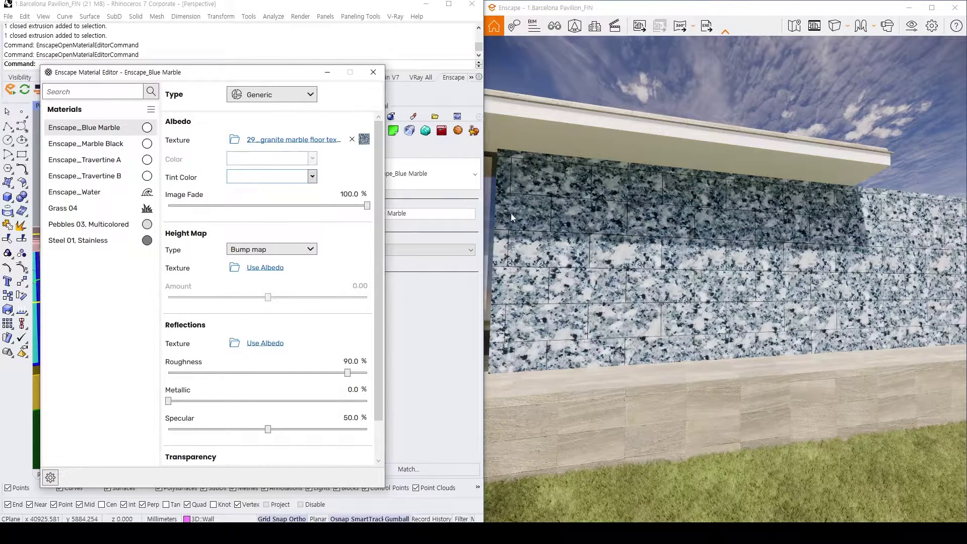
{"action": "left_click", "coordinate": [622, 252]}
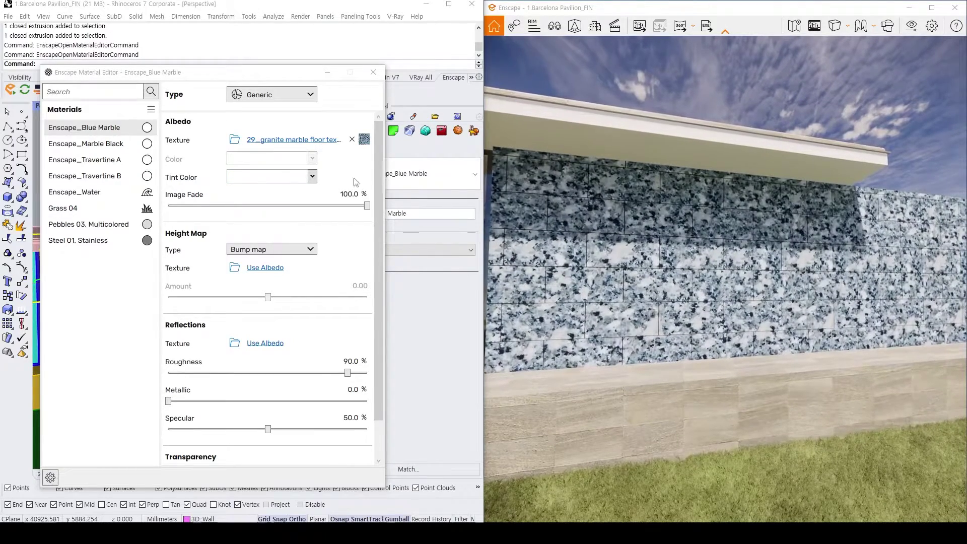
Step: Give Enscape_Blue Marble a custom light blue tint, #BDDFEB, after trying a grey one
{"action": "left_click", "coordinate": [313, 177]}
{"action": "left_click", "coordinate": [284, 195]}
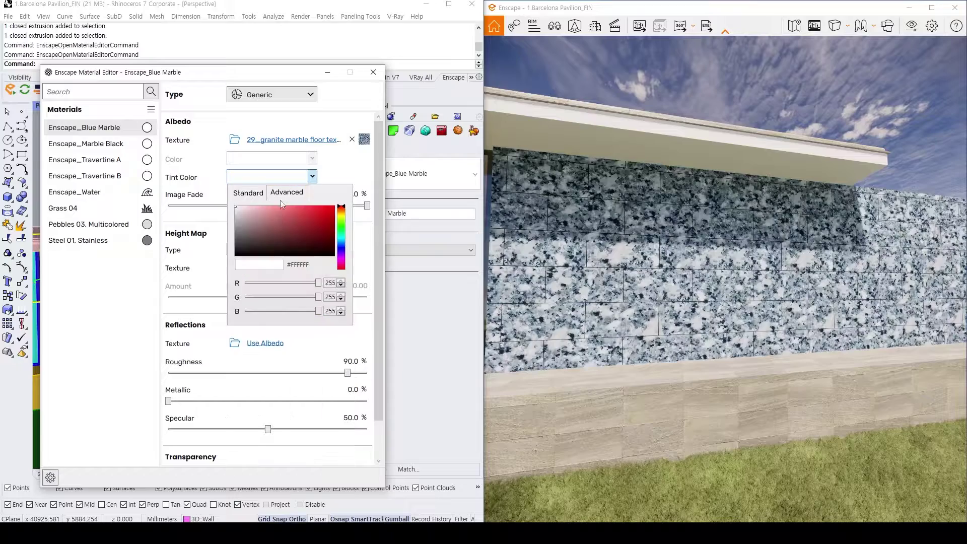
{"action": "left_click_drag", "start_coordinate": [235, 208], "coordinate": [234, 220]}
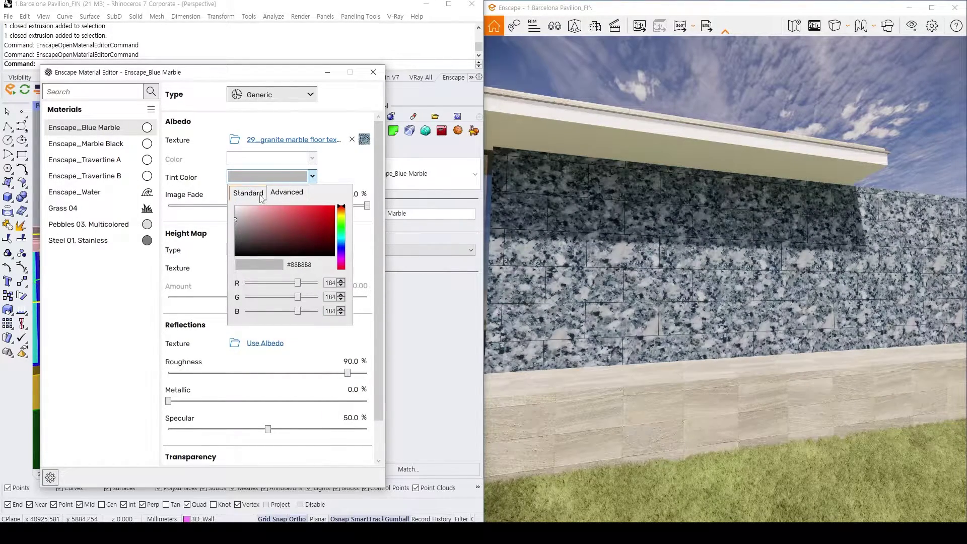
{"action": "left_click", "coordinate": [341, 241]}
{"action": "left_click_drag", "start_coordinate": [249, 206], "coordinate": [255, 210]}
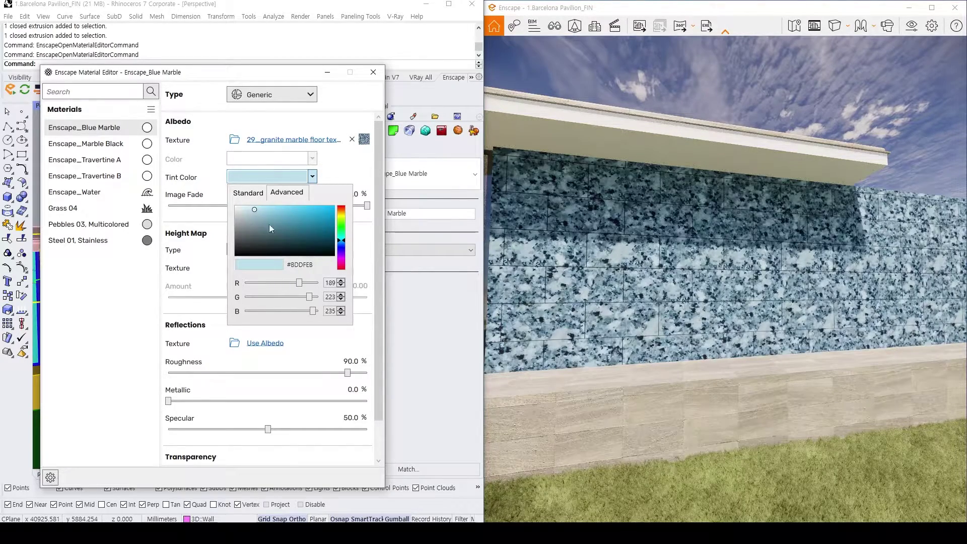
{"action": "left_click", "coordinate": [351, 168]}
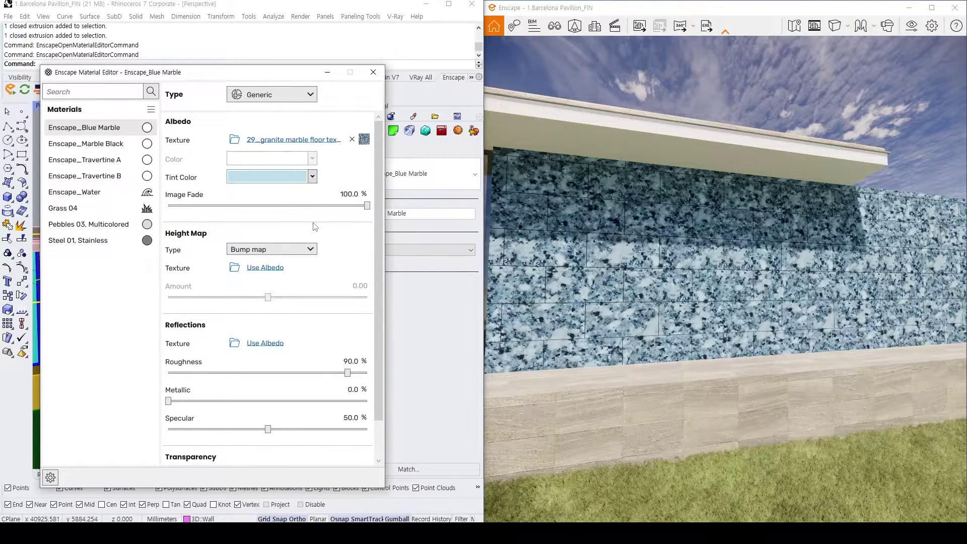
Step: View the tinted wall from farther away in the render and review the material's height map, reflections and transparency settings
{"action": "left_click_drag", "start_coordinate": [536, 232], "coordinate": [524, 302]}
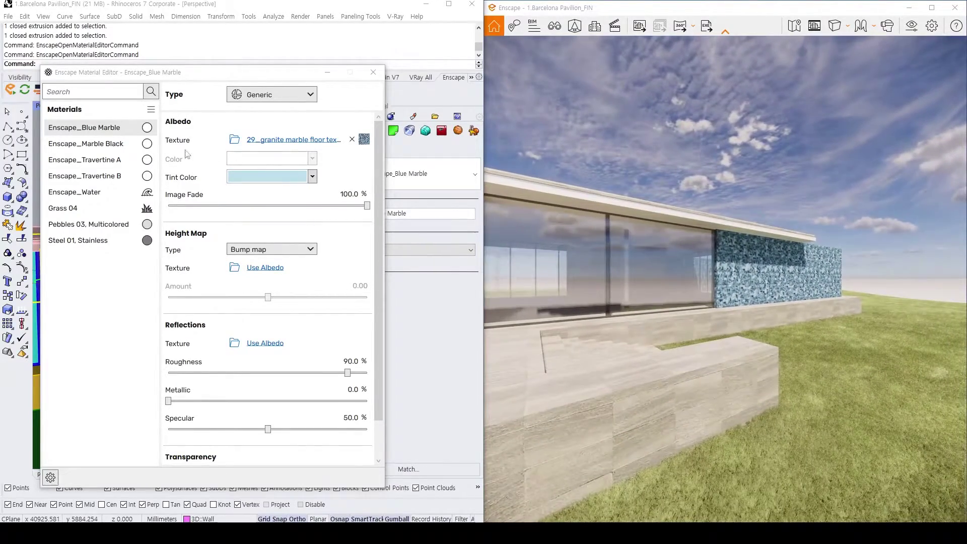
{"action": "left_click_drag", "start_coordinate": [377, 206], "coordinate": [377, 242]}
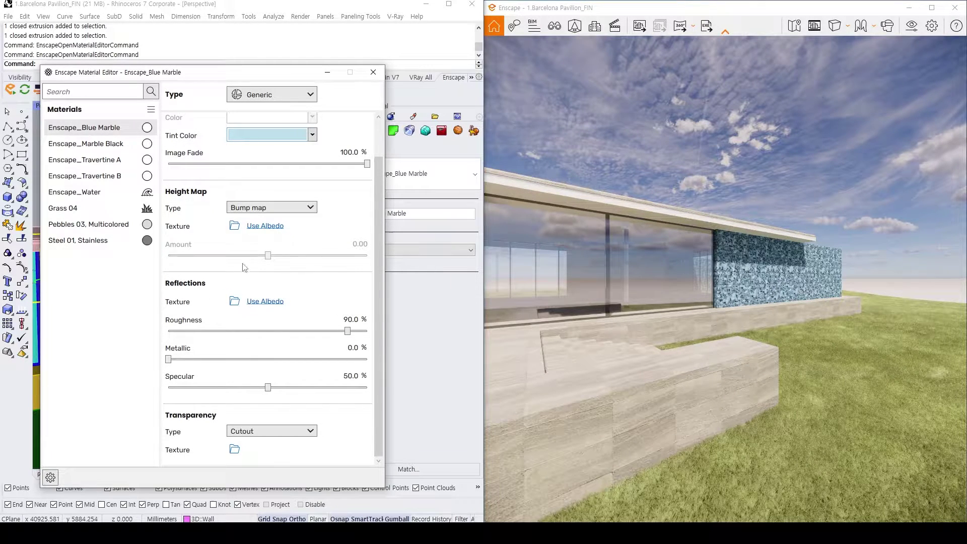
{"action": "mouse_move", "coordinate": [252, 244]}
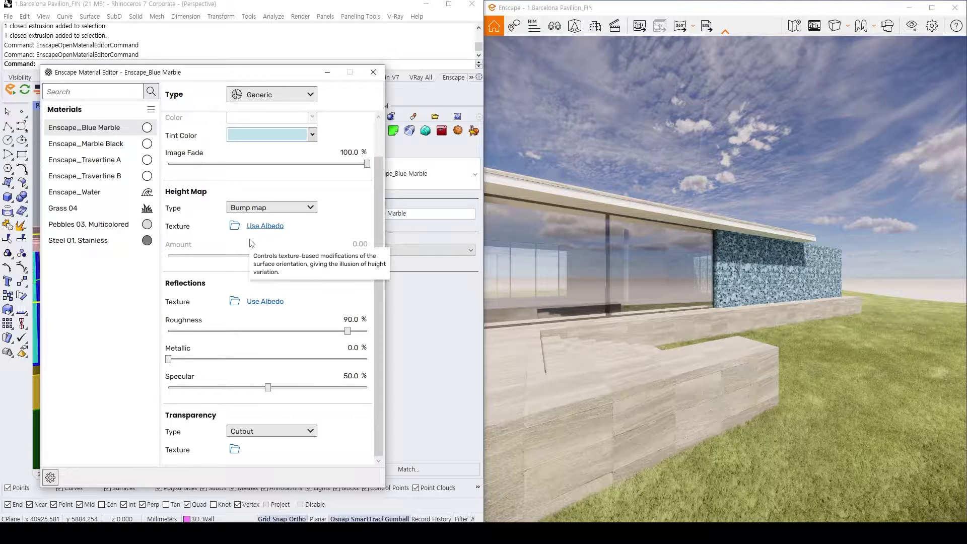
{"action": "mouse_move", "coordinate": [263, 308]}
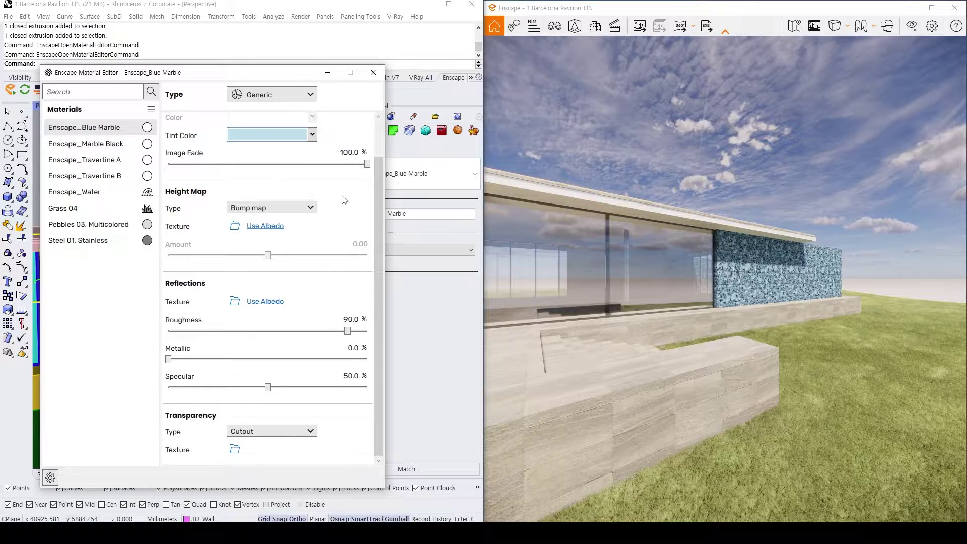
{"action": "key", "text": "Escape"}
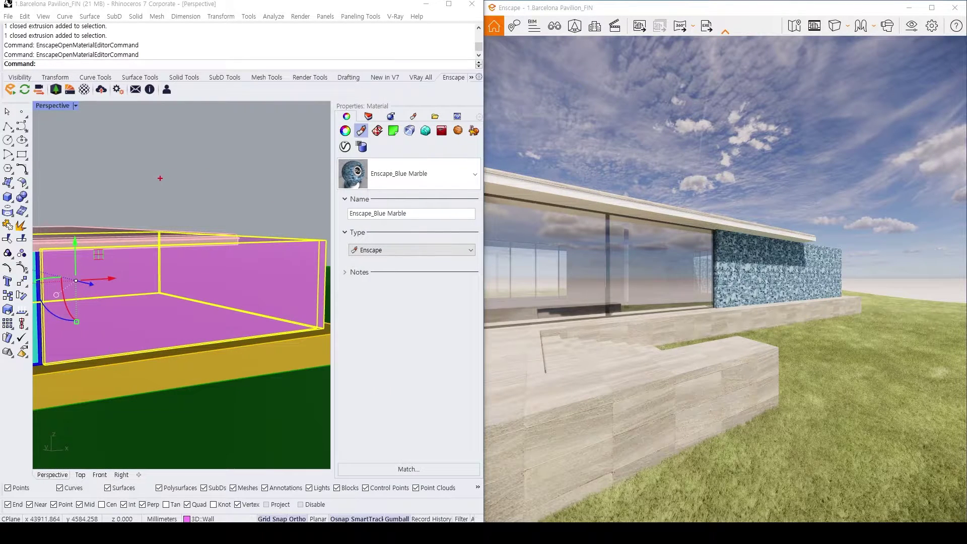
{"action": "left_click_drag", "start_coordinate": [70, 182], "coordinate": [197, 187]}
{"action": "left_click_drag", "start_coordinate": [87, 185], "coordinate": [228, 191]}
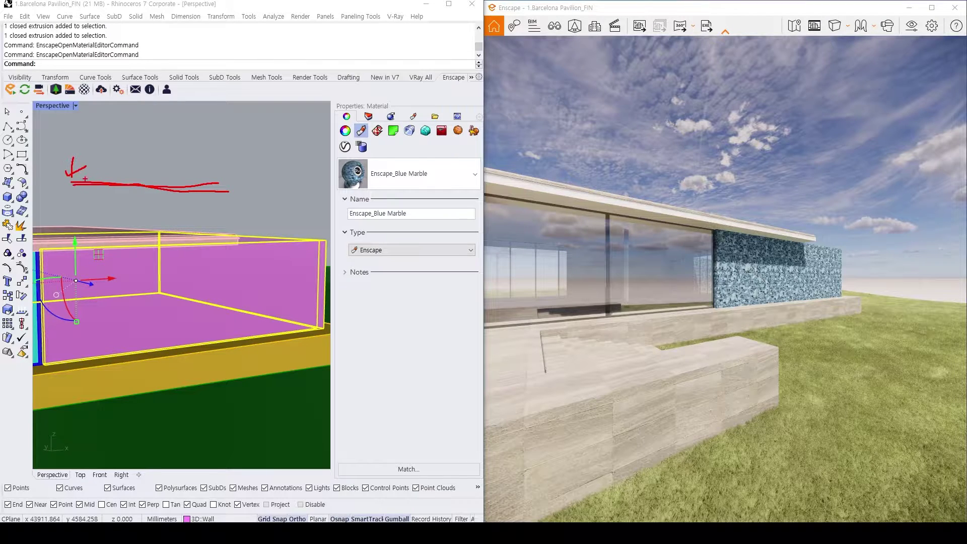
{"action": "mouse_move", "coordinate": [245, 118]}
{"action": "left_mouse_down"}
{"action": "mouse_move", "coordinate": [287, 204]}
{"action": "mouse_move", "coordinate": [282, 135]}
{"action": "left_mouse_up"}
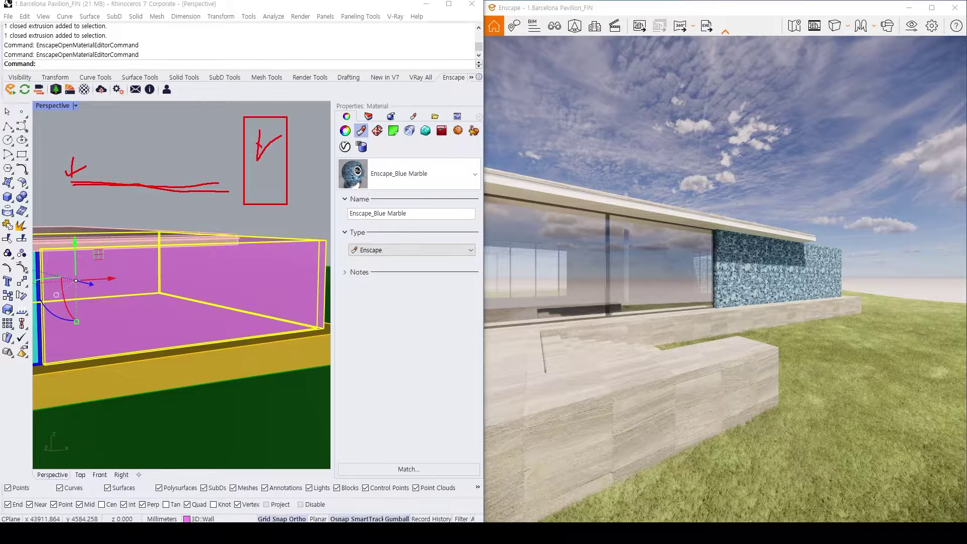
{"action": "mouse_move", "coordinate": [81, 146]}
{"action": "left_mouse_down"}
{"action": "mouse_move", "coordinate": [81, 180]}
{"action": "mouse_move", "coordinate": [152, 174]}
{"action": "left_mouse_up"}
{"action": "mouse_move", "coordinate": [280, 177]}
{"action": "left_mouse_down"}
{"action": "mouse_move", "coordinate": [245, 169]}
{"action": "mouse_move", "coordinate": [282, 151]}
{"action": "left_mouse_up"}
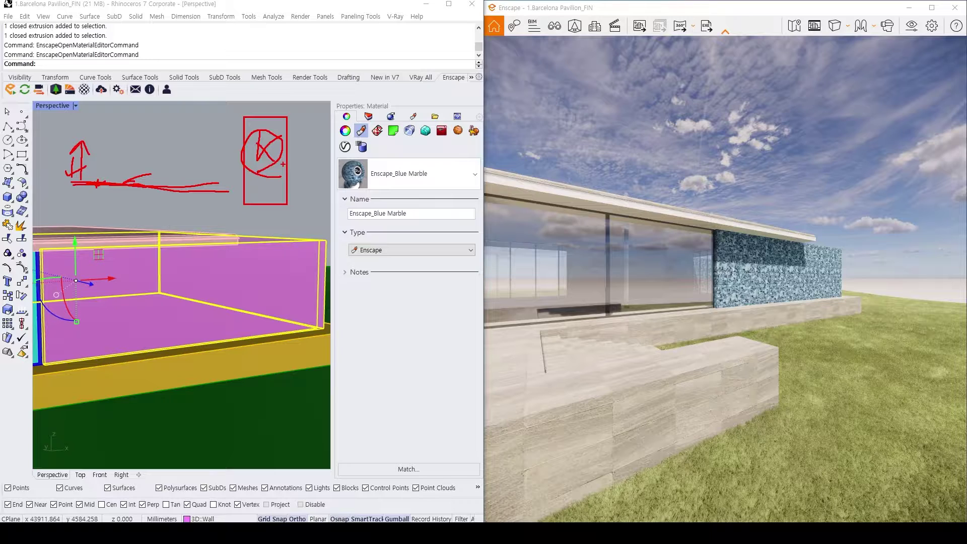
{"action": "key", "text": "Escape"}
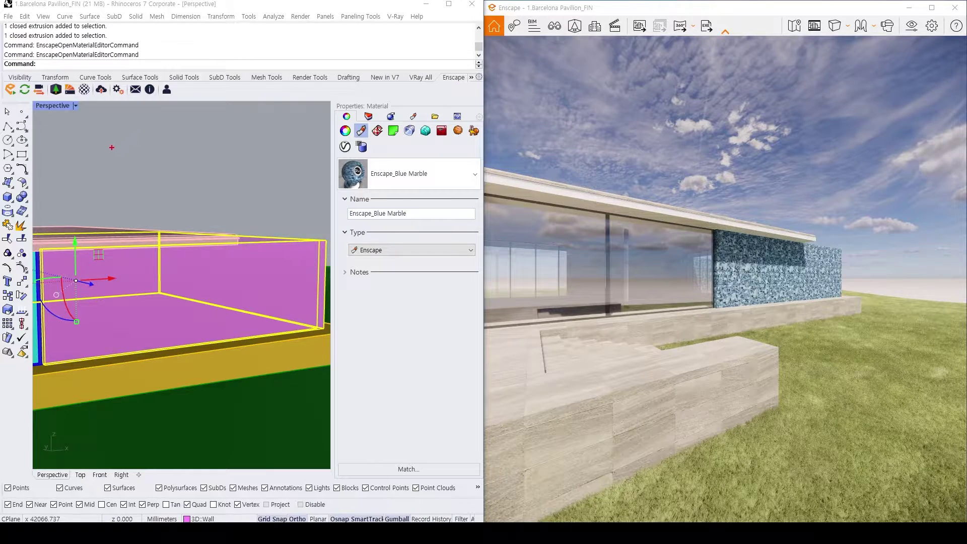
{"action": "left_click_drag", "start_coordinate": [105, 159], "coordinate": [129, 142]}
{"action": "left_click_drag", "start_coordinate": [114, 176], "coordinate": [185, 136]}
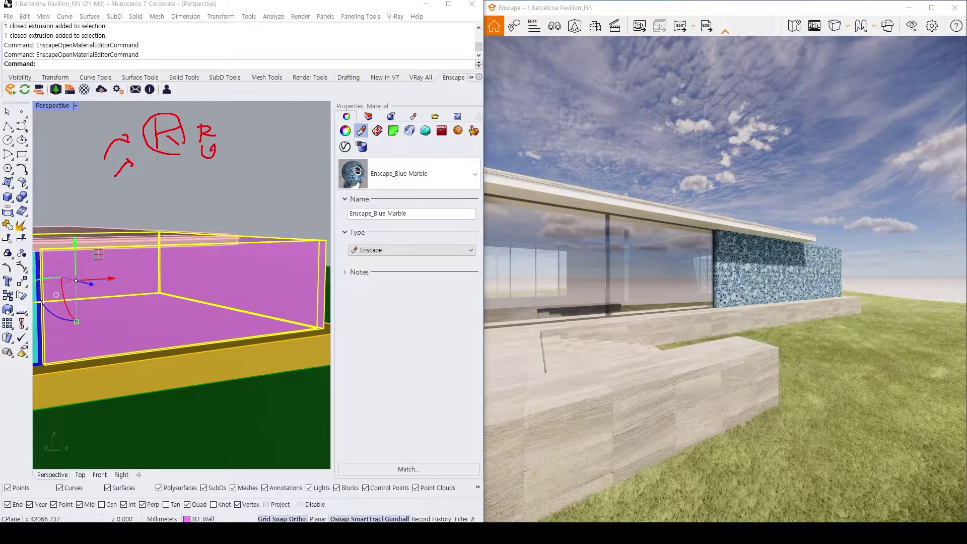
{"action": "mouse_move", "coordinate": [204, 185]}
{"action": "left_mouse_down"}
{"action": "mouse_move", "coordinate": [236, 160]}
{"action": "mouse_move", "coordinate": [205, 185]}
{"action": "left_mouse_up"}
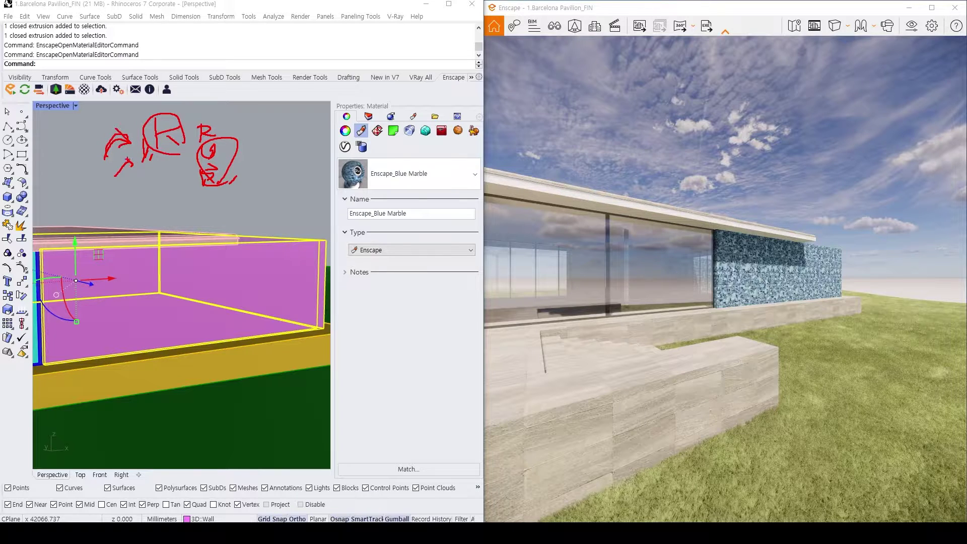
{"action": "key", "text": "Escape"}
Step: Deselect everything in the model and open the Enscape_Travertine B material in the Enscape Material Editor
{"action": "mouse_move", "coordinate": [162, 187]}
{"action": "right_mouse_down"}
{"action": "mouse_move", "coordinate": [140, 189]}
{"action": "mouse_move", "coordinate": [203, 218]}
{"action": "mouse_move", "coordinate": [225, 205]}
{"action": "mouse_move", "coordinate": [206, 232]}
{"action": "mouse_move", "coordinate": [166, 234]}
{"action": "mouse_move", "coordinate": [208, 243]}
{"action": "mouse_move", "coordinate": [192, 204]}
{"action": "right_mouse_up"}
{"action": "key", "text": "Escape"}
{"action": "left_click", "coordinate": [204, 328]}
{"action": "left_click", "coordinate": [187, 146]}
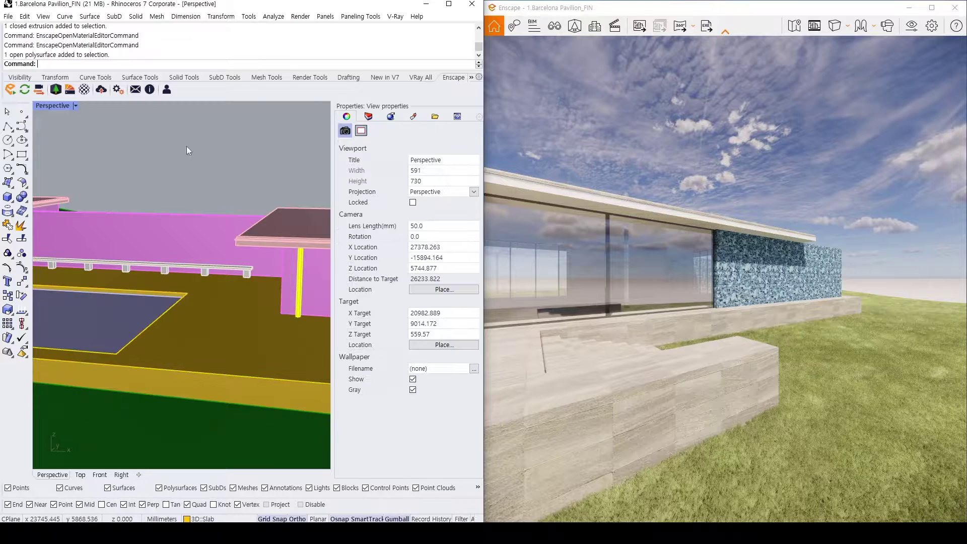
{"action": "left_click", "coordinate": [84, 89]}
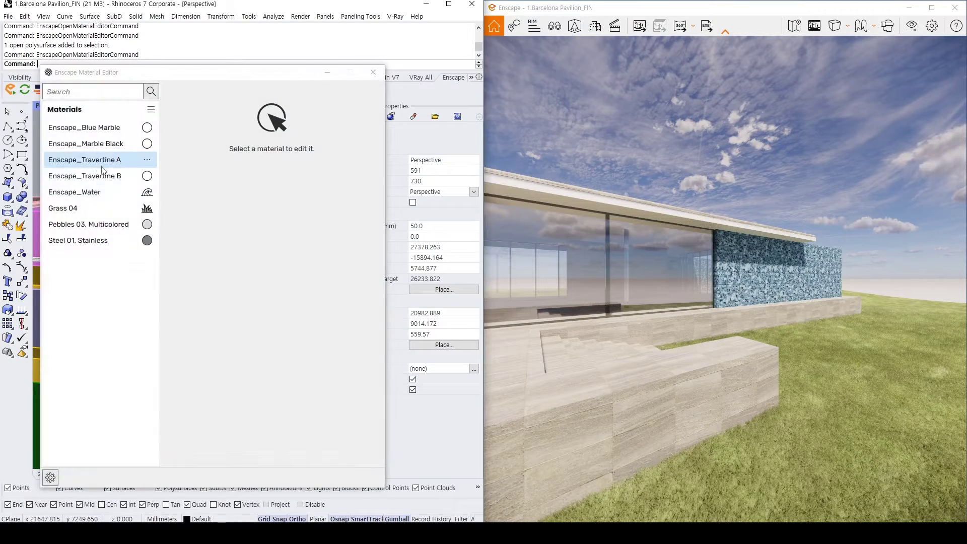
{"action": "left_click", "coordinate": [100, 174]}
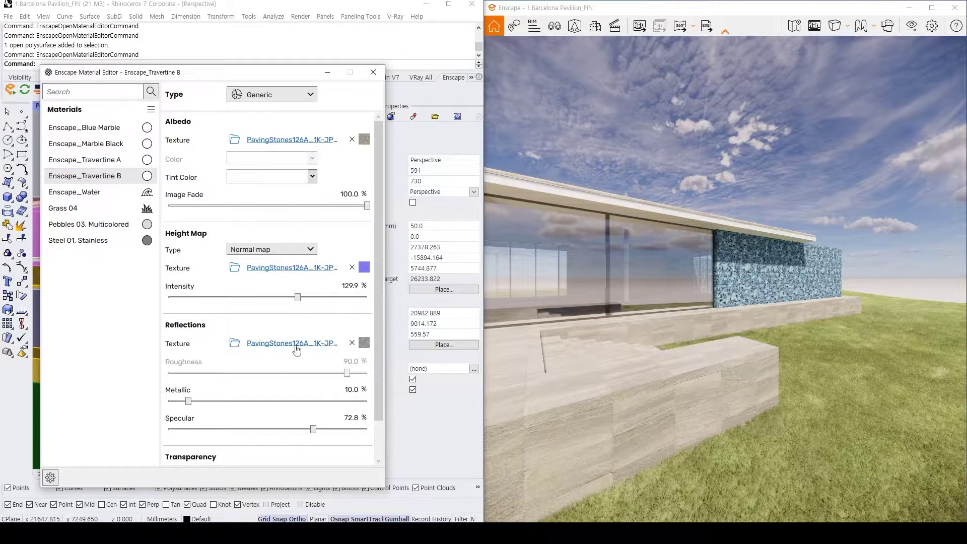
Step: Inspect the roughness and albedo textures of Enscape_Travertine B, then return to its main settings
{"action": "left_click", "coordinate": [258, 344]}
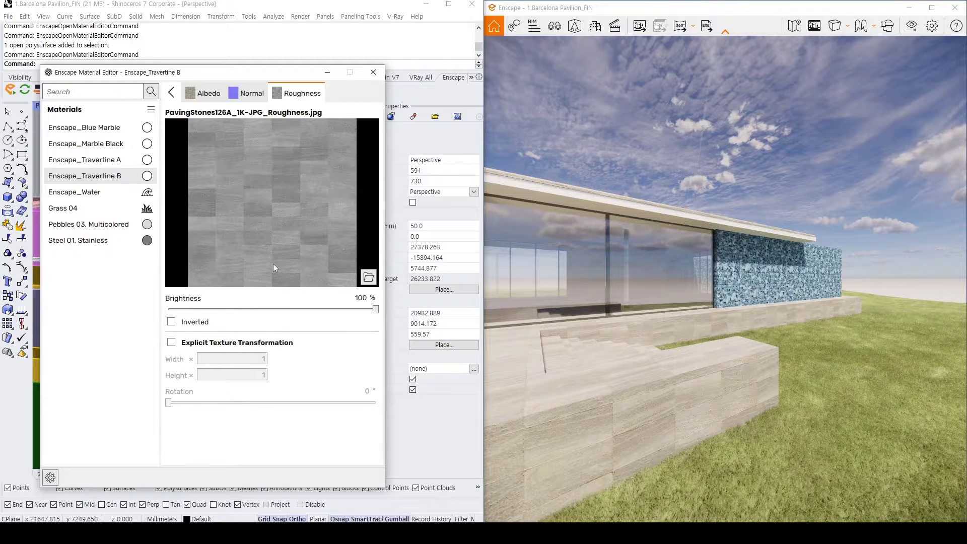
{"action": "left_click", "coordinate": [204, 97]}
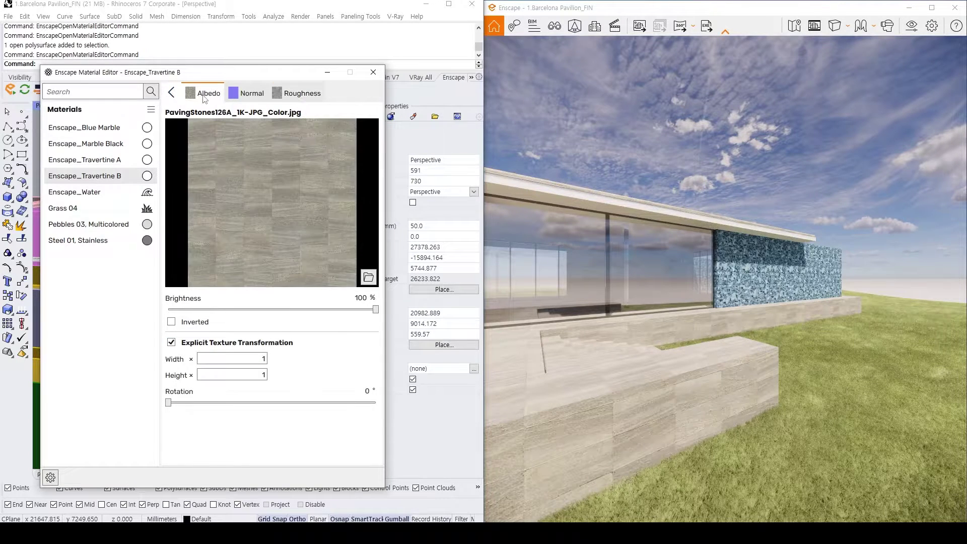
{"action": "left_click", "coordinate": [296, 92]}
{"action": "left_click", "coordinate": [298, 94]}
{"action": "left_click", "coordinate": [171, 92]}
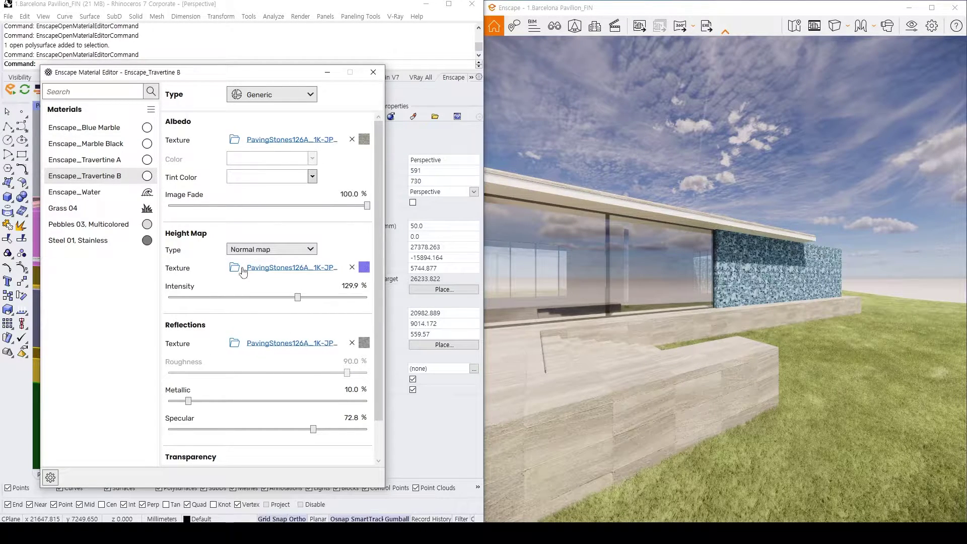
Step: Walk the Enscape view across the travertine terrace toward the black marble wall to examine the paving
{"action": "left_click_drag", "start_coordinate": [706, 302], "coordinate": [499, 303]}
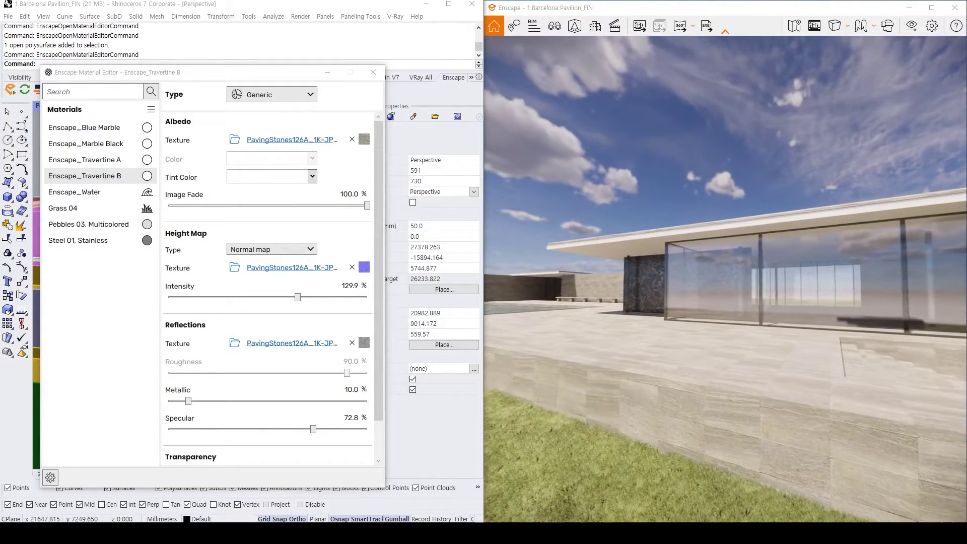
{"action": "key", "text": "w"}
{"action": "key", "text": "w"}
{"action": "left_click_drag", "start_coordinate": [630, 373], "coordinate": [681, 373]}
{"action": "key", "text": "a"}
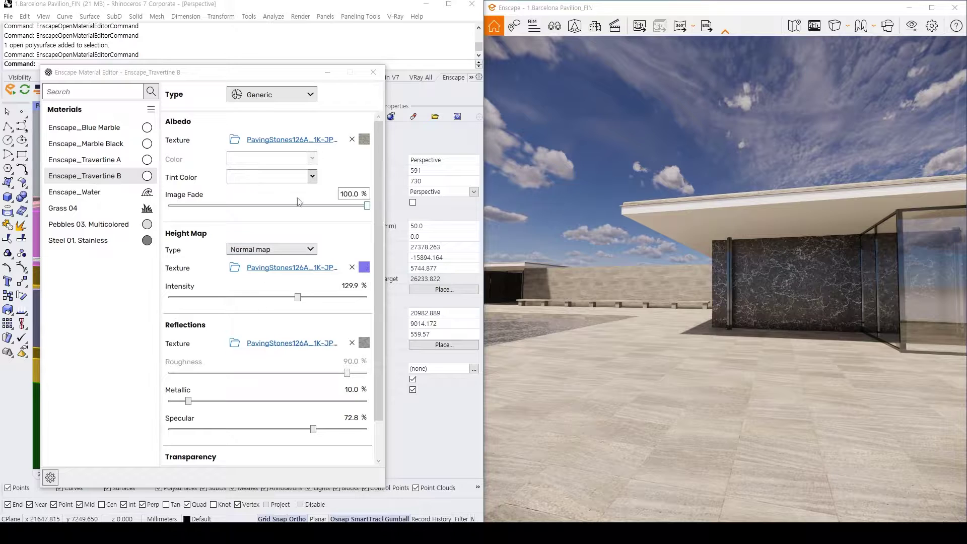
{"action": "left_click", "coordinate": [373, 72]}
{"action": "right_click_drag", "start_coordinate": [283, 241], "coordinate": [211, 309]}
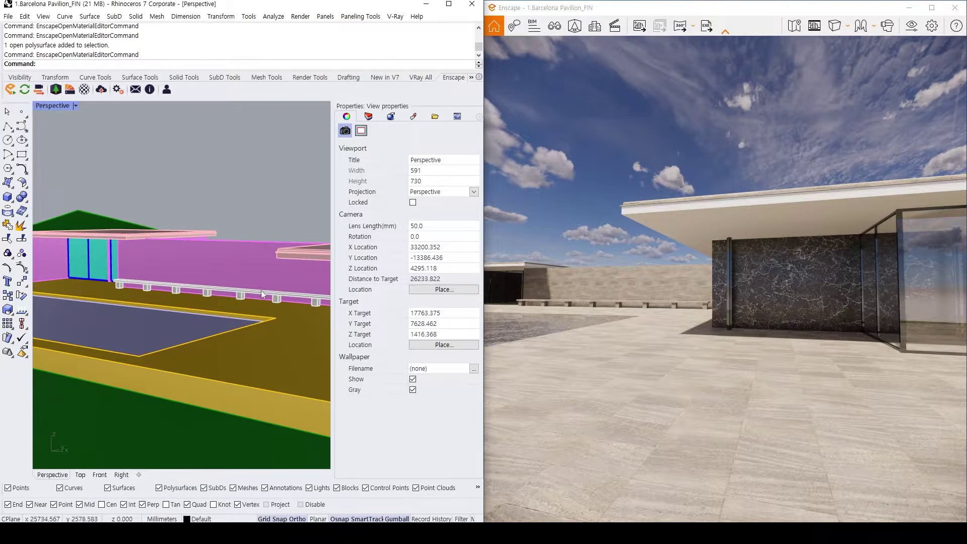
{"action": "right_click_drag", "start_coordinate": [261, 290], "coordinate": [262, 292]}
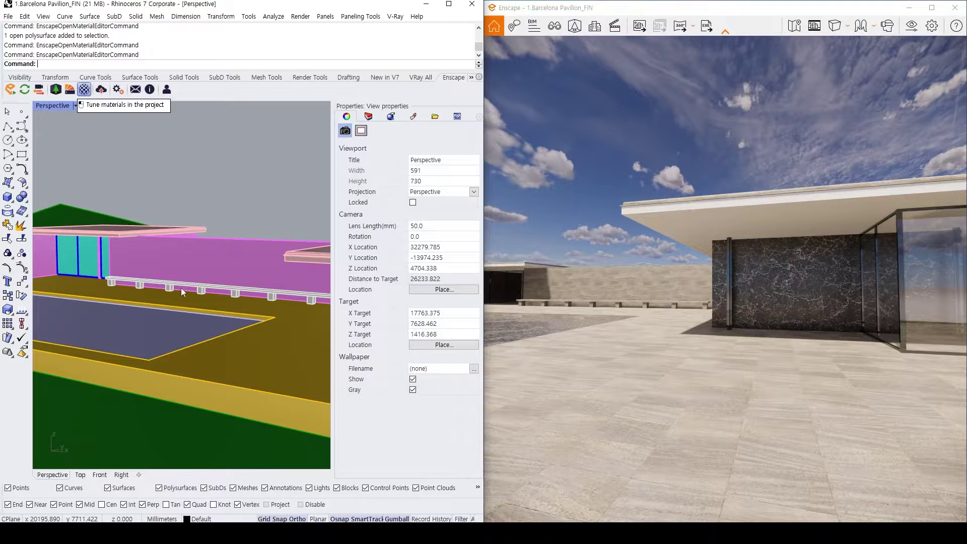
{"action": "left_click", "coordinate": [86, 90]}
{"action": "left_click", "coordinate": [373, 72]}
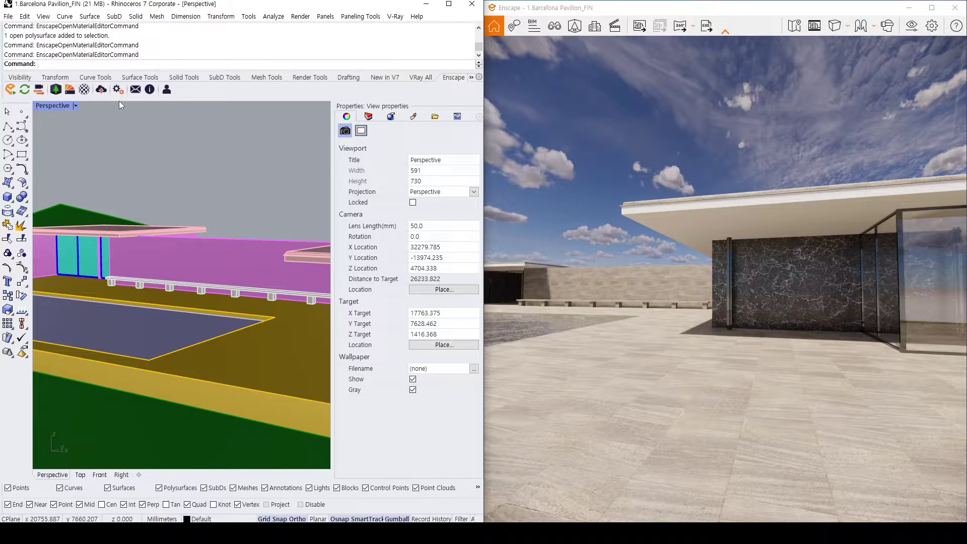
{"action": "left_click", "coordinate": [84, 91]}
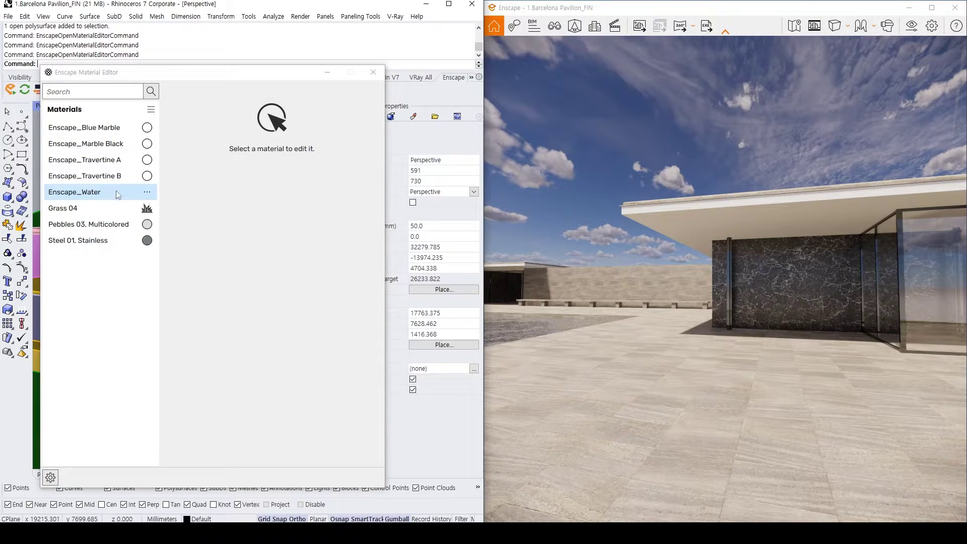
{"action": "left_click", "coordinate": [373, 78]}
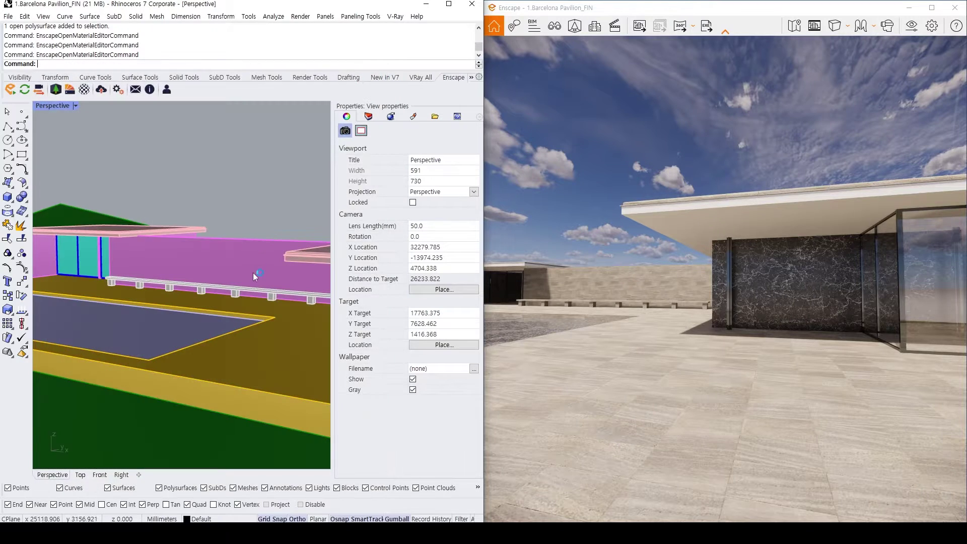
{"action": "right_click_drag", "start_coordinate": [254, 274], "coordinate": [242, 269], "text": "shift"}
{"action": "left_click_drag", "start_coordinate": [167, 127], "coordinate": [207, 280], "text": "ctrl"}
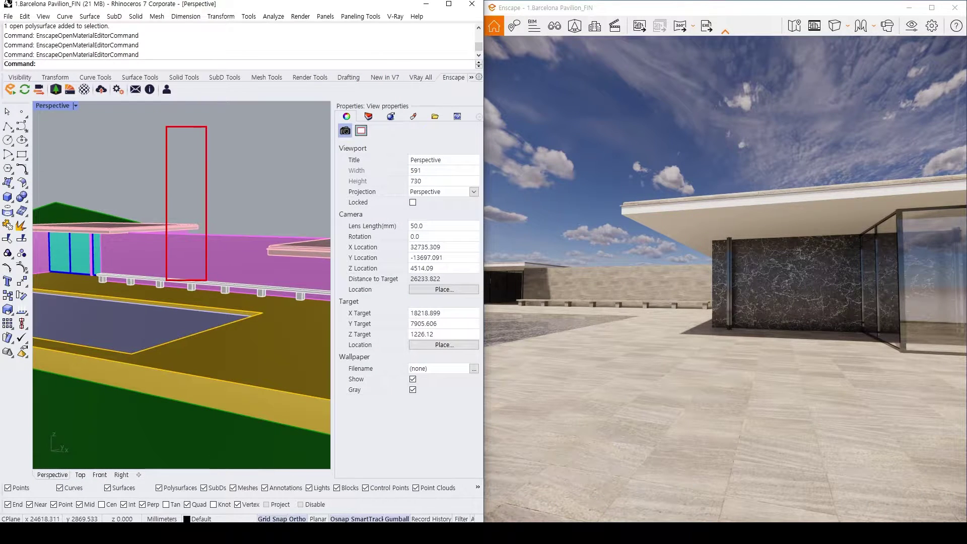
{"action": "left_click_drag", "start_coordinate": [184, 127], "coordinate": [165, 163]}
{"action": "left_click_drag", "start_coordinate": [195, 141], "coordinate": [171, 181]}
{"action": "left_click_drag", "start_coordinate": [205, 150], "coordinate": [179, 201]}
{"action": "left_click_drag", "start_coordinate": [205, 175], "coordinate": [178, 221]}
{"action": "mouse_move", "coordinate": [197, 203]}
{"action": "left_mouse_down"}
{"action": "mouse_move", "coordinate": [174, 240]}
{"action": "mouse_move", "coordinate": [167, 278]}
{"action": "mouse_move", "coordinate": [176, 259]}
{"action": "left_mouse_up"}
{"action": "left_click_drag", "start_coordinate": [190, 248], "coordinate": [180, 267]}
{"action": "left_click_drag", "start_coordinate": [200, 258], "coordinate": [181, 281]}
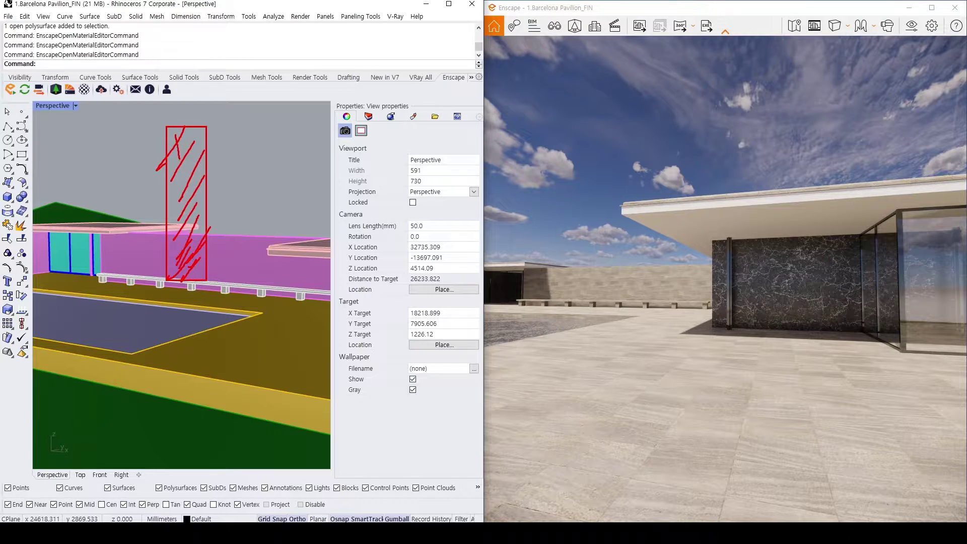
{"action": "left_click_drag", "start_coordinate": [188, 149], "coordinate": [185, 206]}
{"action": "left_click_drag", "start_coordinate": [182, 214], "coordinate": [189, 239]}
{"action": "left_click_drag", "start_coordinate": [169, 168], "coordinate": [181, 208]}
{"action": "left_click_drag", "start_coordinate": [176, 196], "coordinate": [191, 245]}
{"action": "left_click_drag", "start_coordinate": [194, 185], "coordinate": [178, 258]}
{"action": "left_click_drag", "start_coordinate": [181, 130], "coordinate": [178, 201]}
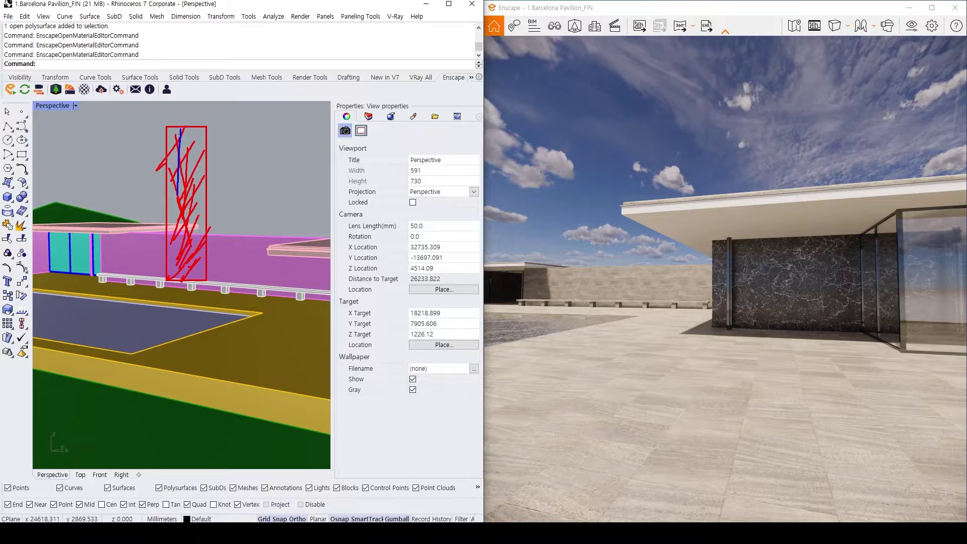
{"action": "mouse_move", "coordinate": [187, 153]}
{"action": "left_mouse_down"}
{"action": "mouse_move", "coordinate": [174, 209]}
{"action": "mouse_move", "coordinate": [173, 145]}
{"action": "left_mouse_up"}
{"action": "left_click_drag", "start_coordinate": [186, 178], "coordinate": [197, 239]}
{"action": "left_click_drag", "start_coordinate": [187, 223], "coordinate": [178, 264]}
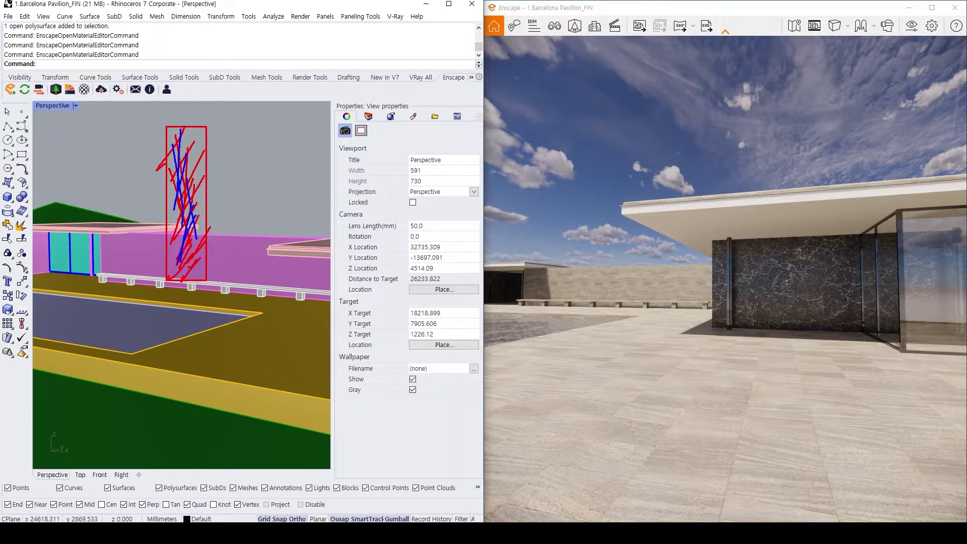
{"action": "mouse_move", "coordinate": [230, 117]}
{"action": "left_mouse_down"}
{"action": "mouse_move", "coordinate": [197, 154]}
{"action": "mouse_move", "coordinate": [196, 189]}
{"action": "mouse_move", "coordinate": [244, 194]}
{"action": "left_mouse_up"}
{"action": "mouse_move", "coordinate": [170, 124]}
{"action": "left_mouse_down"}
{"action": "mouse_move", "coordinate": [162, 230]}
{"action": "mouse_move", "coordinate": [196, 273]}
{"action": "mouse_move", "coordinate": [196, 113]}
{"action": "left_mouse_up"}
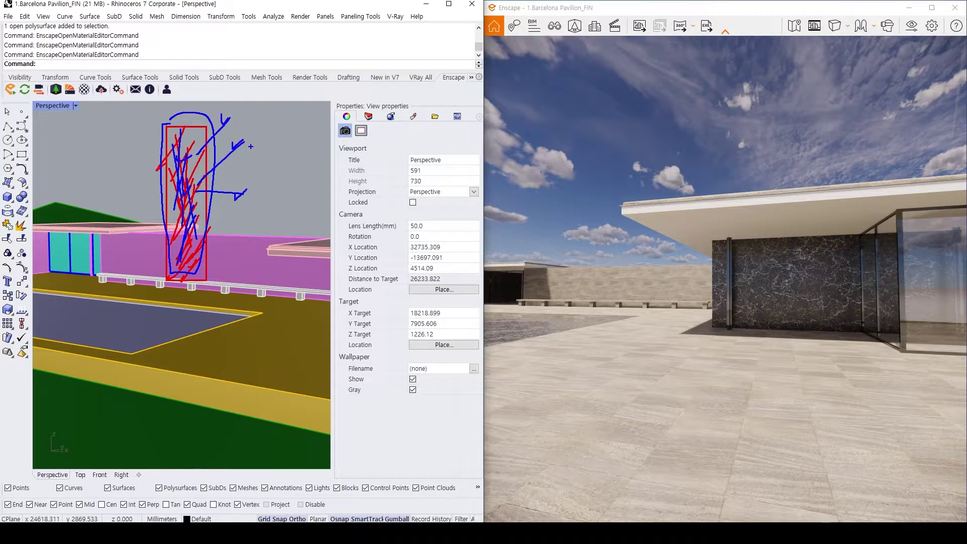
{"action": "left_click_drag", "start_coordinate": [209, 170], "coordinate": [238, 137]}
{"action": "left_click_drag", "start_coordinate": [190, 153], "coordinate": [224, 102]}
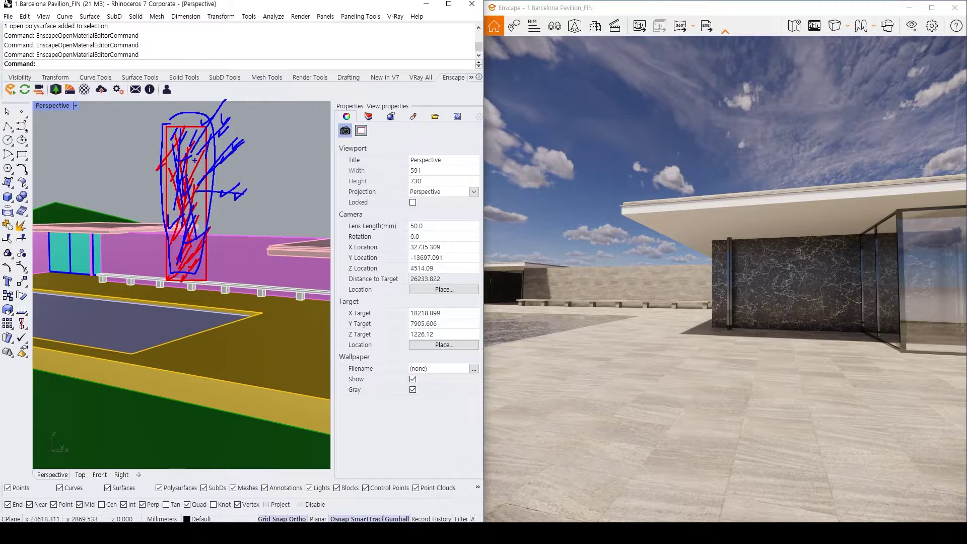
{"action": "key", "text": "Escape"}
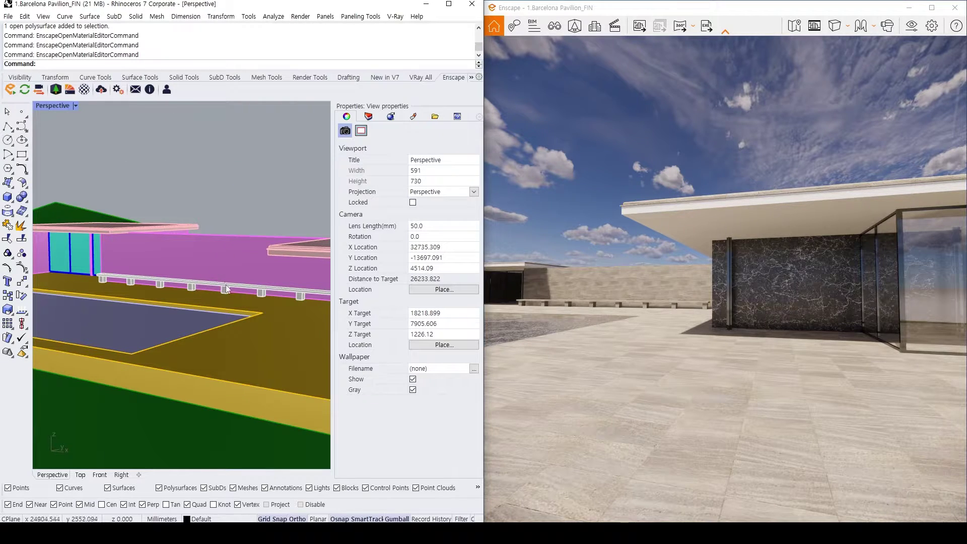
{"action": "mouse_move", "coordinate": [222, 286]}
{"action": "right_mouse_down"}
{"action": "mouse_move", "coordinate": [193, 335]}
{"action": "mouse_move", "coordinate": [173, 321]}
{"action": "right_mouse_up"}
{"action": "mouse_move", "coordinate": [174, 321]}
{"action": "right_mouse_down", "text": "shift"}
{"action": "mouse_move", "coordinate": [224, 299]}
{"action": "mouse_move", "coordinate": [231, 324]}
{"action": "mouse_move", "coordinate": [185, 337]}
{"action": "mouse_move", "coordinate": [177, 314]}
{"action": "mouse_move", "coordinate": [188, 304]}
{"action": "mouse_move", "coordinate": [183, 312]}
{"action": "right_mouse_up", "text": "shift"}
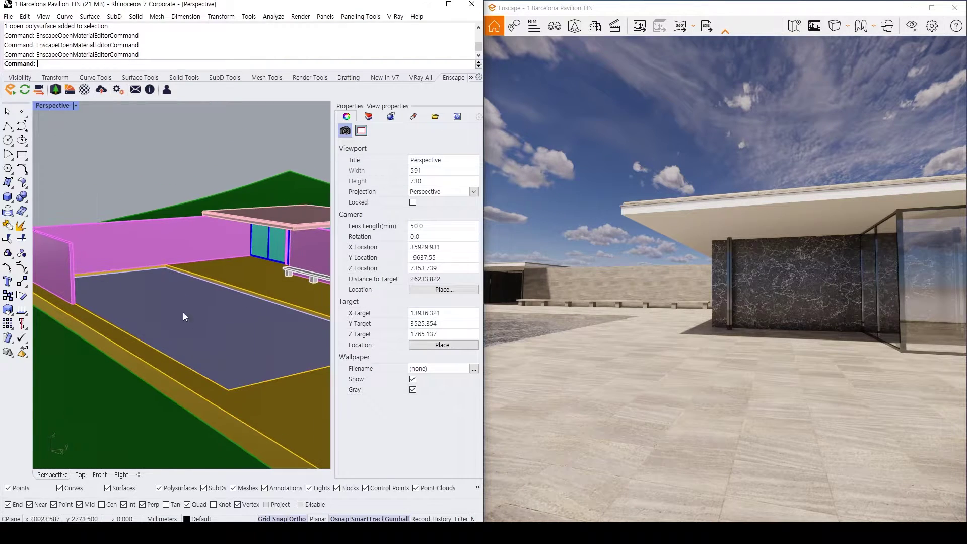
{"action": "left_click_drag", "start_coordinate": [746, 353], "coordinate": [625, 362]}
{"action": "mouse_move", "coordinate": [518, 315]}
{"action": "left_mouse_down"}
{"action": "mouse_move", "coordinate": [556, 340]}
{"action": "mouse_move", "coordinate": [533, 316]}
{"action": "left_mouse_up"}
{"action": "mouse_move", "coordinate": [607, 333]}
{"action": "left_mouse_down"}
{"action": "mouse_move", "coordinate": [654, 351]}
{"action": "mouse_move", "coordinate": [635, 335]}
{"action": "left_mouse_up"}
{"action": "mouse_move", "coordinate": [746, 330]}
{"action": "left_mouse_down"}
{"action": "mouse_move", "coordinate": [785, 363]}
{"action": "mouse_move", "coordinate": [751, 331]}
{"action": "left_mouse_up"}
{"action": "mouse_move", "coordinate": [688, 332]}
{"action": "left_mouse_down"}
{"action": "mouse_move", "coordinate": [700, 321]}
{"action": "mouse_move", "coordinate": [759, 315]}
{"action": "mouse_move", "coordinate": [691, 302]}
{"action": "mouse_move", "coordinate": [799, 325]}
{"action": "left_mouse_up"}
{"action": "mouse_move", "coordinate": [803, 362]}
{"action": "left_mouse_down"}
{"action": "mouse_move", "coordinate": [808, 345]}
{"action": "mouse_move", "coordinate": [796, 334]}
{"action": "mouse_move", "coordinate": [817, 319]}
{"action": "left_mouse_up"}
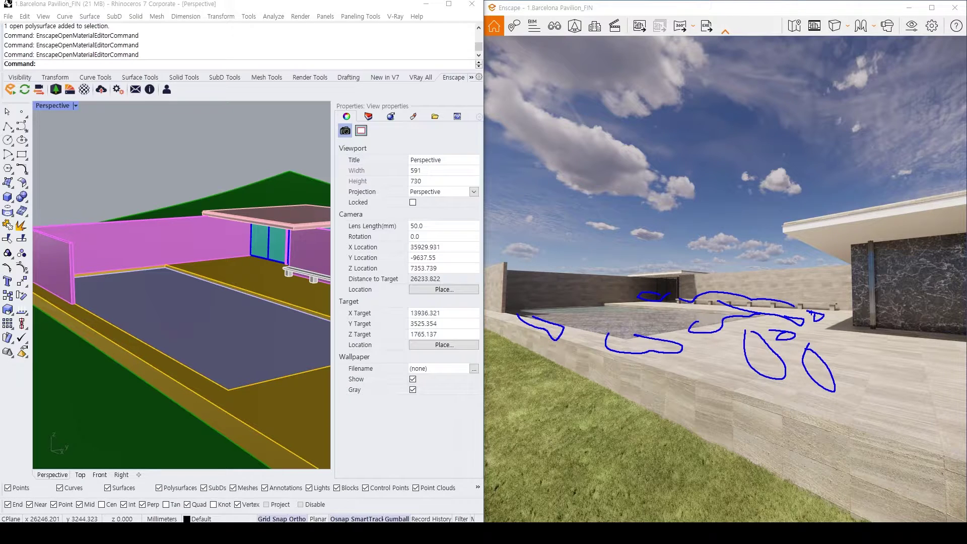
{"action": "key", "text": "Escape"}
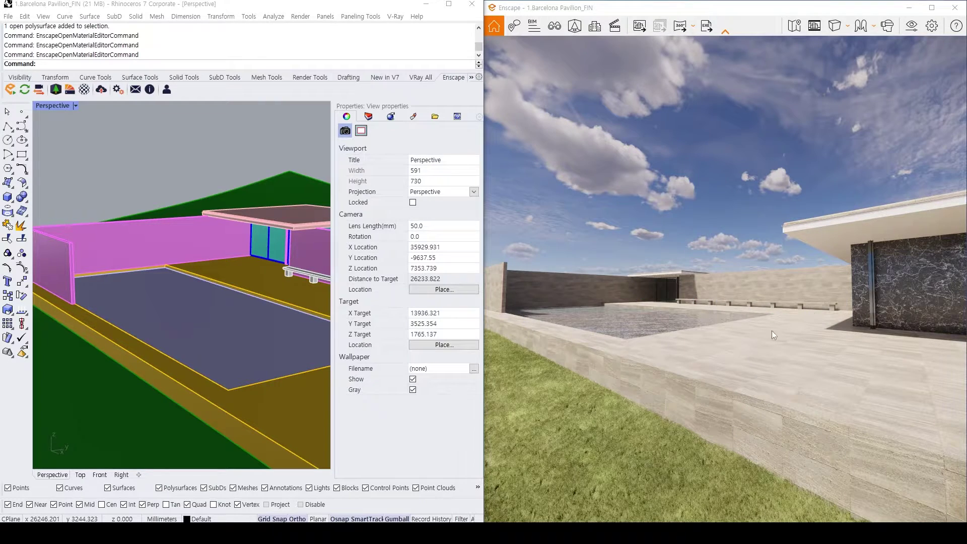
Step: Open Enscape_Travertine B in the Enscape Material Editor and remove the texture from its reflections settings
{"action": "right_click_drag", "start_coordinate": [632, 293], "coordinate": [638, 297]}
{"action": "right_click_drag", "start_coordinate": [243, 179], "coordinate": [177, 195]}
{"action": "scroll", "coordinate": [200, 188], "scroll_direction": "down", "scroll_amount": 2}
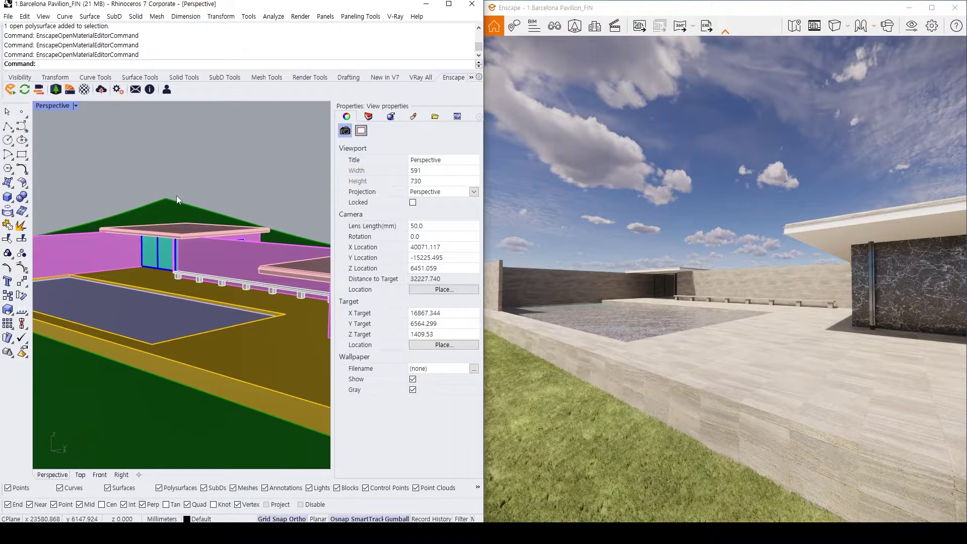
{"action": "left_click", "coordinate": [85, 89]}
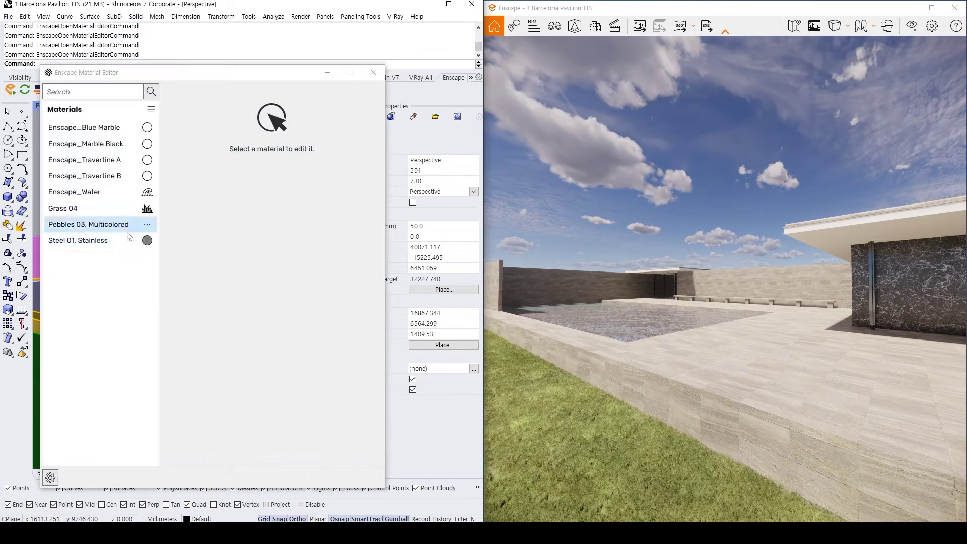
{"action": "left_click", "coordinate": [95, 176]}
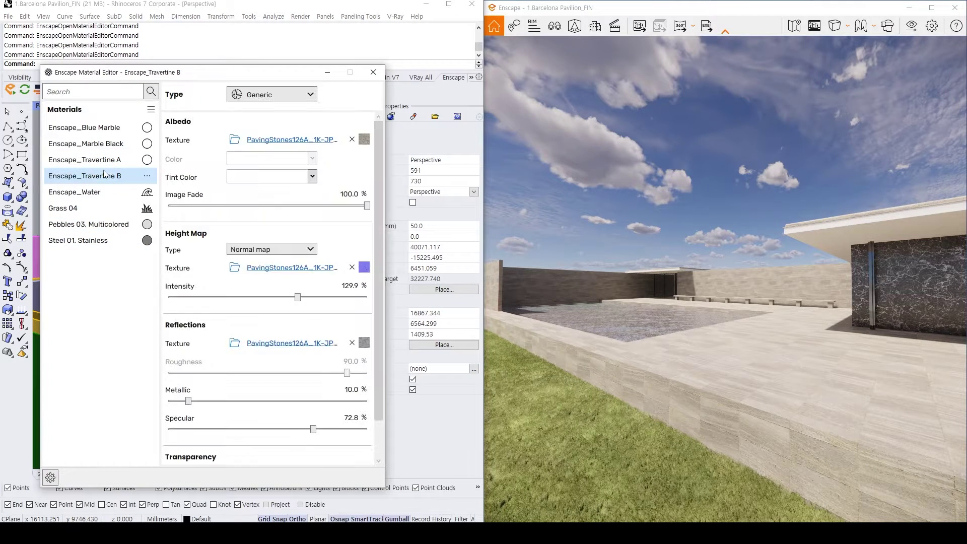
{"action": "scroll", "coordinate": [247, 257], "scroll_direction": "down", "scroll_amount": 1}
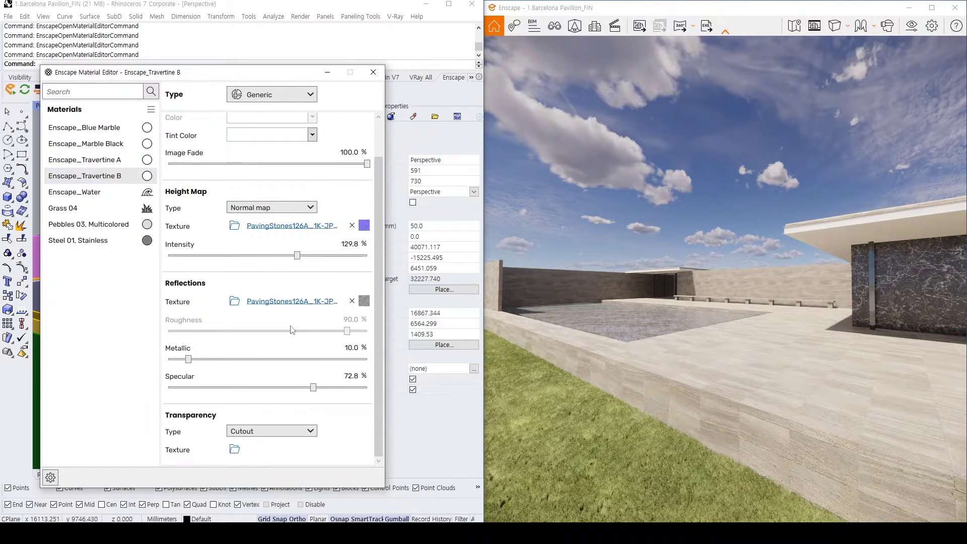
{"action": "left_click", "coordinate": [352, 301]}
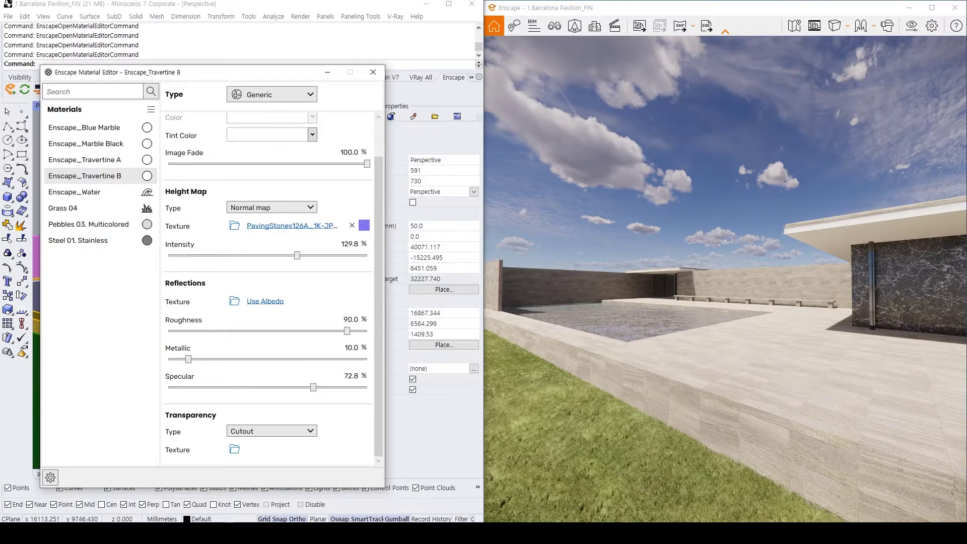
Step: Switch to File Explorer, view the 8540-bump image in the YT rendering Texture folder, and return to the material editor
{"action": "left_click", "coordinate": [234, 301]}
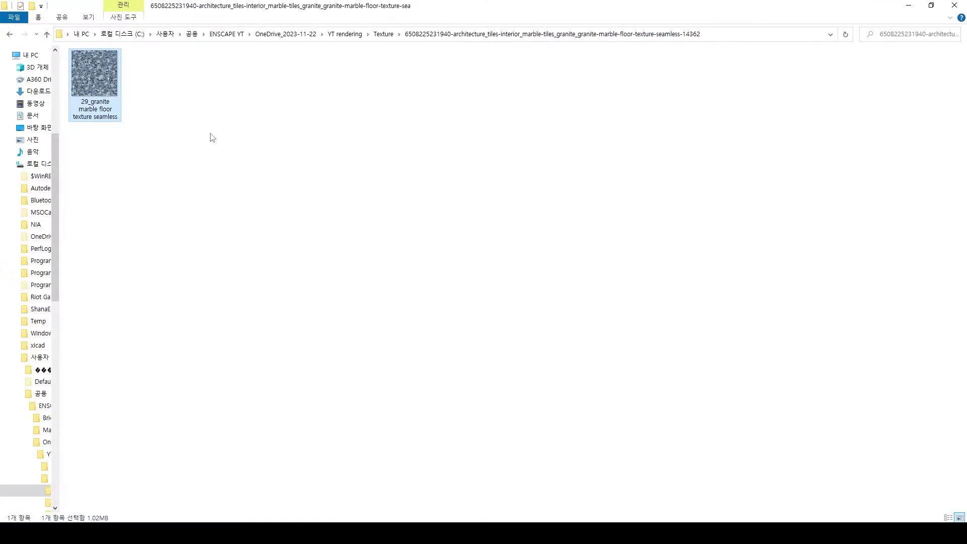
{"action": "left_click", "coordinate": [345, 33]}
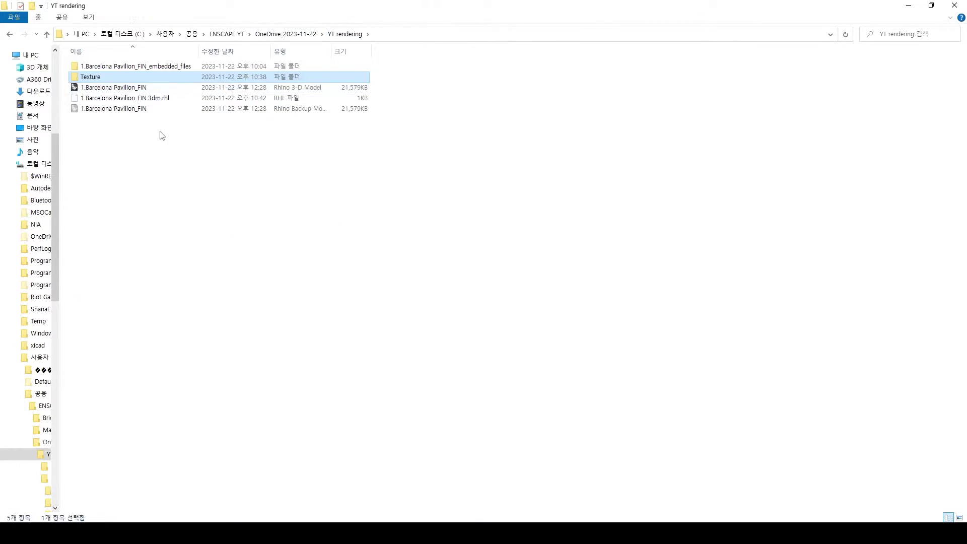
{"action": "double_click", "coordinate": [103, 78]}
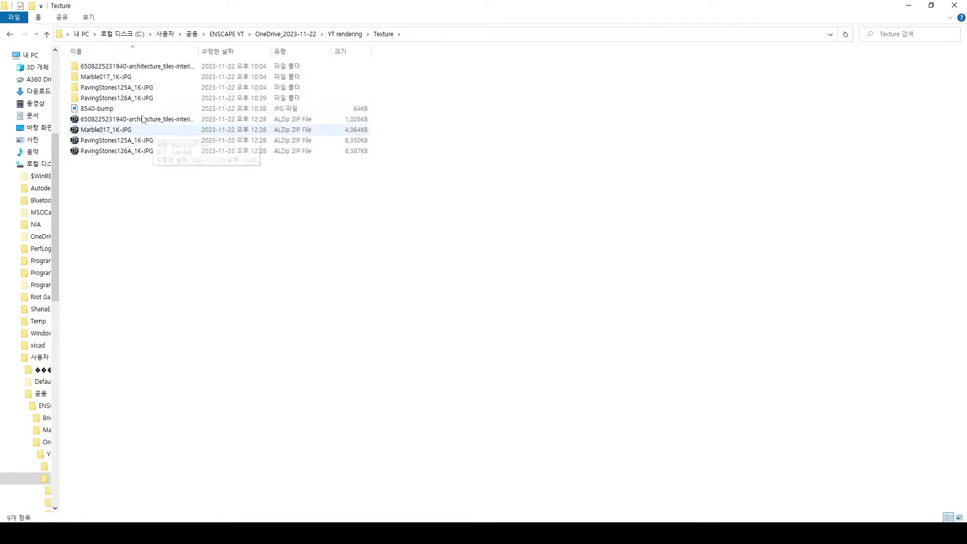
{"action": "left_click", "coordinate": [135, 108]}
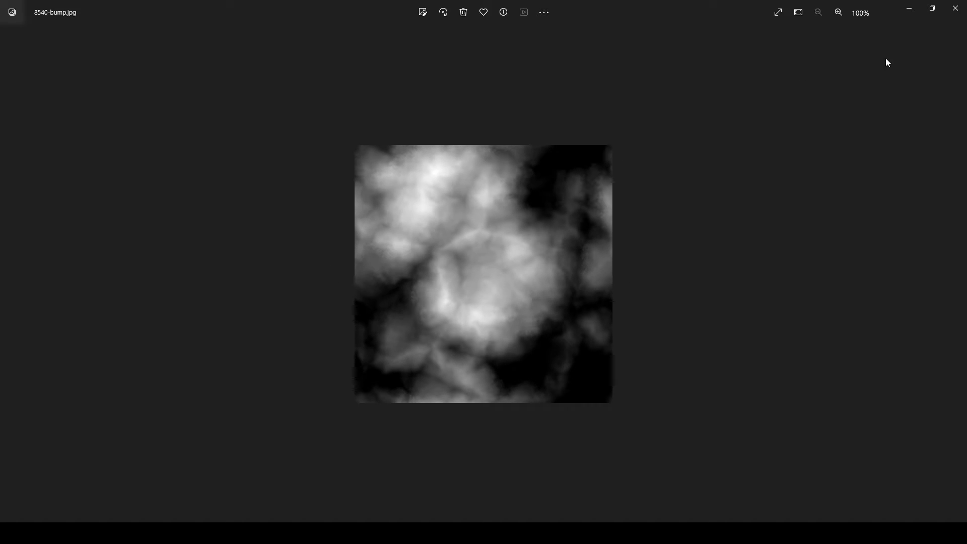
{"action": "left_click", "coordinate": [957, 10]}
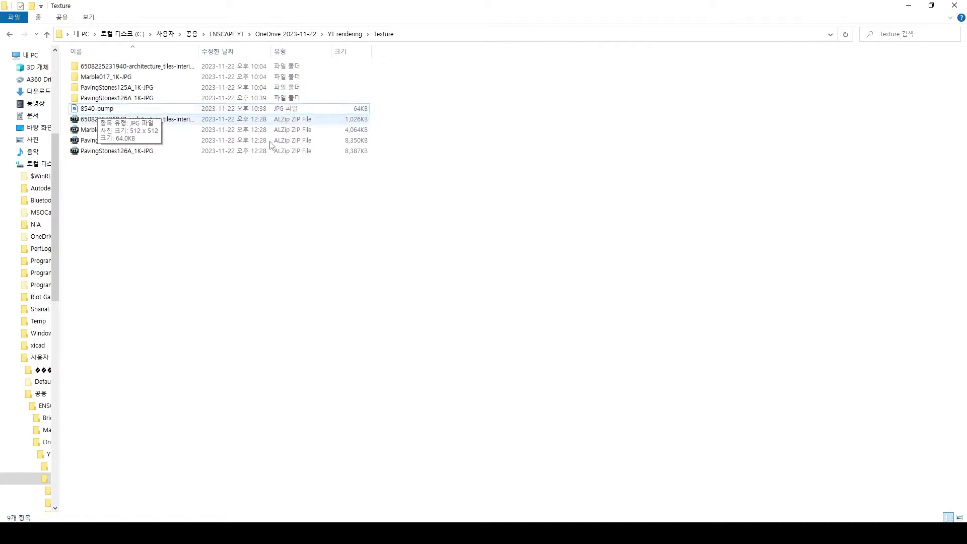
{"action": "left_click", "coordinate": [909, 5]}
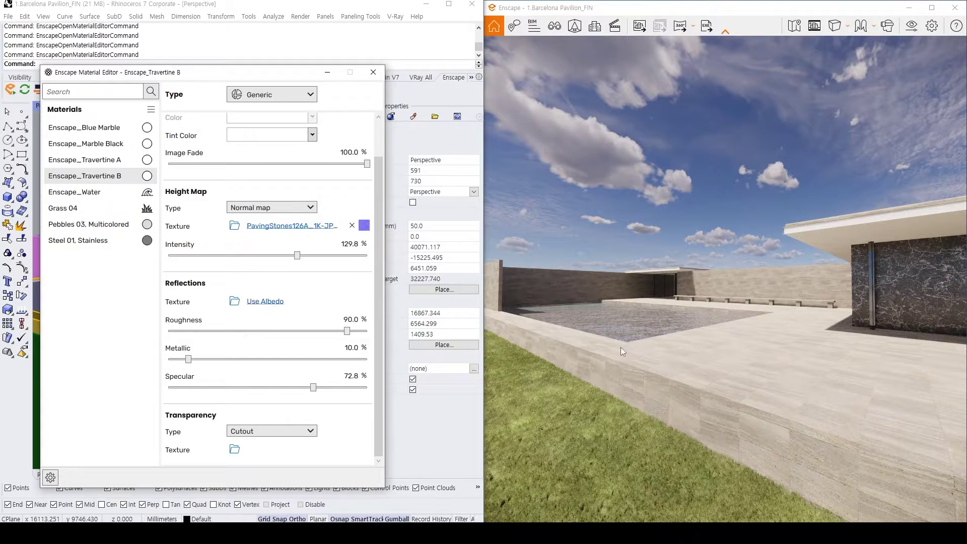
Step: Load 8540-bump.jpg from the Texture folder as the reflections texture of Enscape_Travertine B
{"action": "left_click", "coordinate": [264, 302]}
{"action": "left_click", "coordinate": [351, 301]}
{"action": "left_click", "coordinate": [234, 301]}
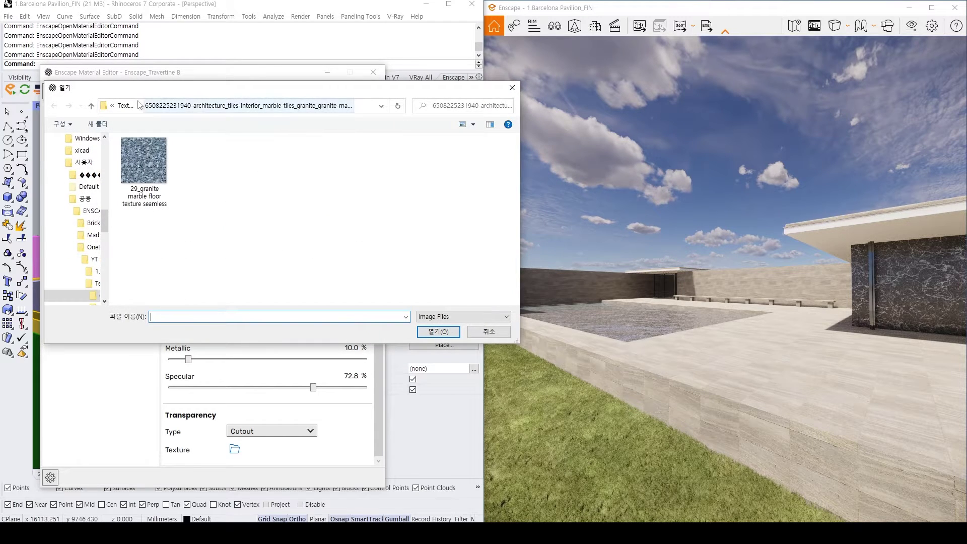
{"action": "left_click", "coordinate": [91, 105]}
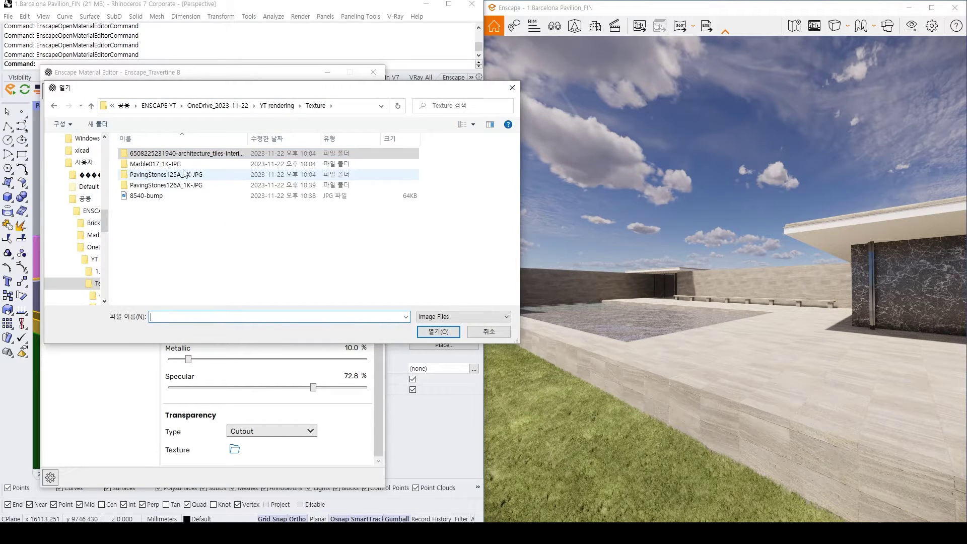
{"action": "double_click", "coordinate": [151, 196]}
Step: Raise the Metallic value of Enscape_Travertine B to 72.8% and check the terrace paving's reflections in the render
{"action": "left_click_drag", "start_coordinate": [655, 302], "coordinate": [705, 304]}
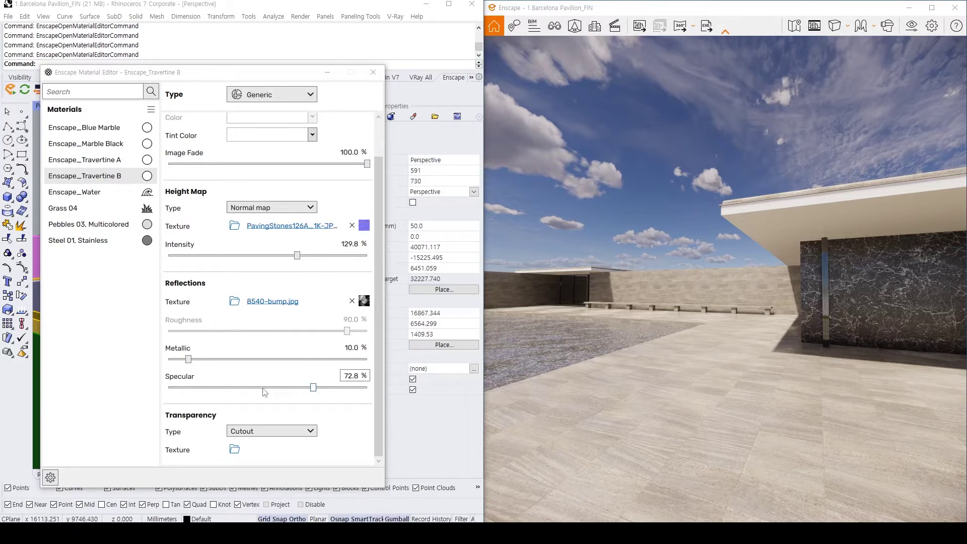
{"action": "mouse_move", "coordinate": [194, 362]}
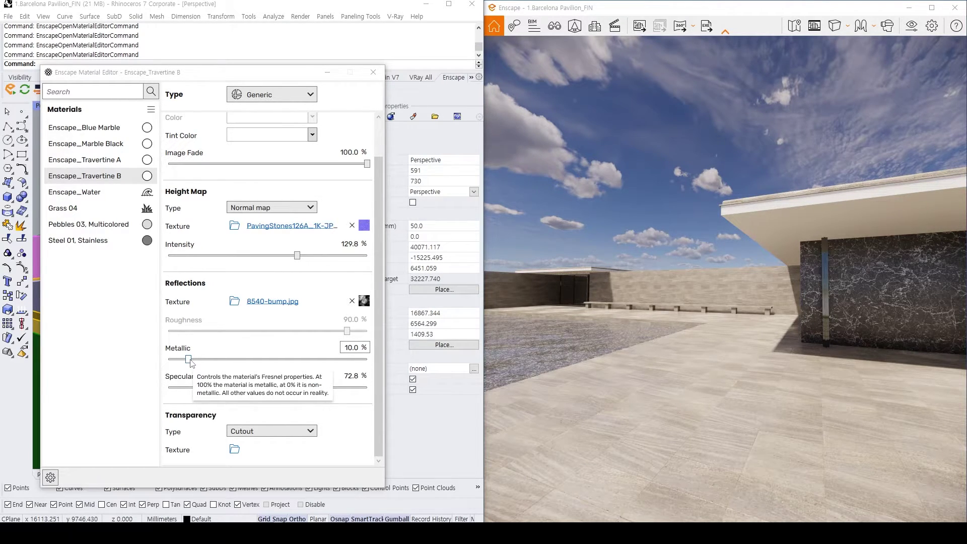
{"action": "left_click_drag", "start_coordinate": [190, 361], "coordinate": [313, 361]}
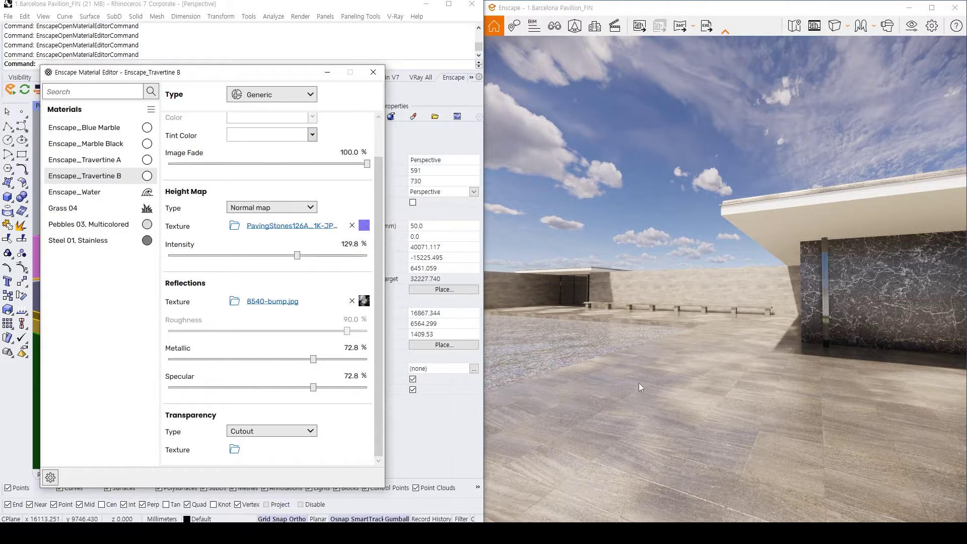
{"action": "left_click_drag", "start_coordinate": [706, 302], "coordinate": [750, 302]}
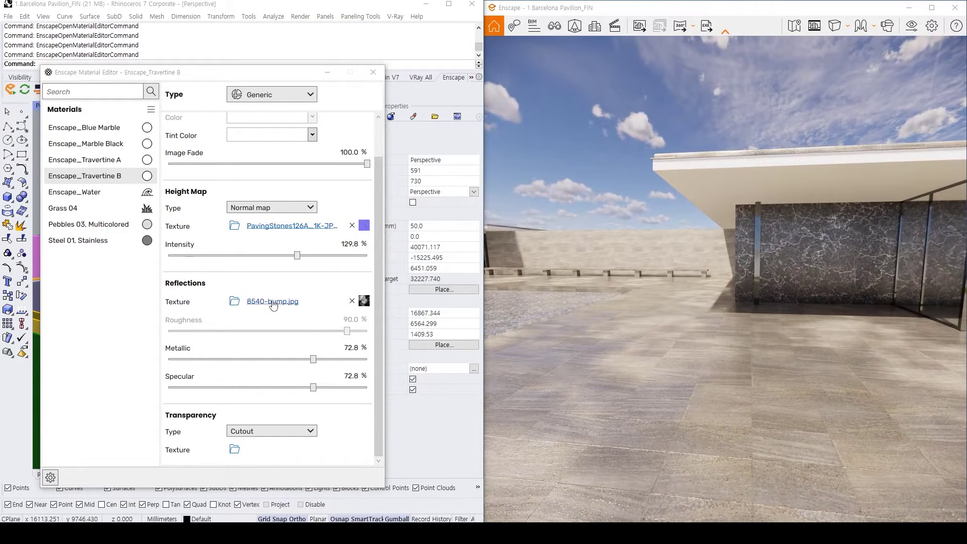
Step: Enable Explicit Texture Transformation for the 8540-bump.jpg roughness texture and enter 3 for both its width and height
{"action": "left_click", "coordinate": [289, 301]}
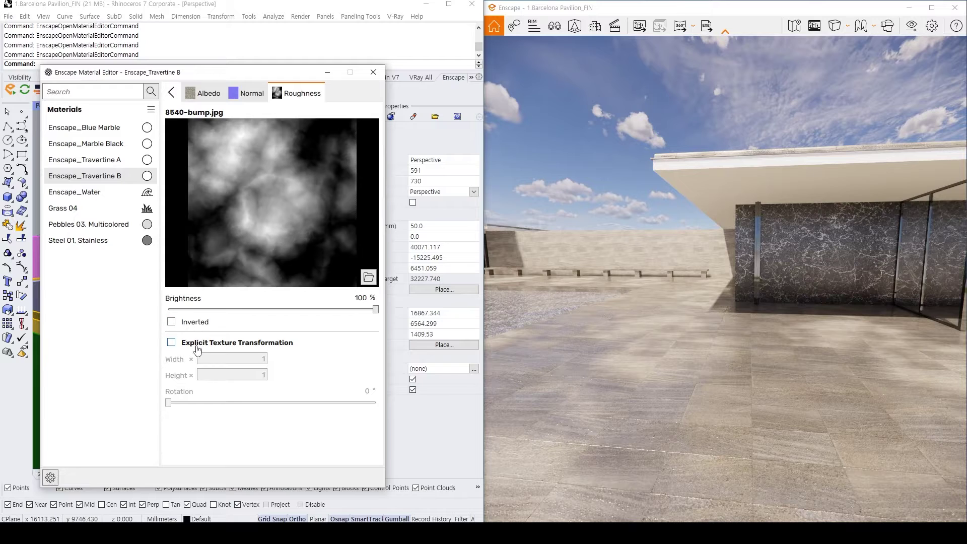
{"action": "left_click", "coordinate": [184, 324]}
{"action": "left_click", "coordinate": [189, 323]}
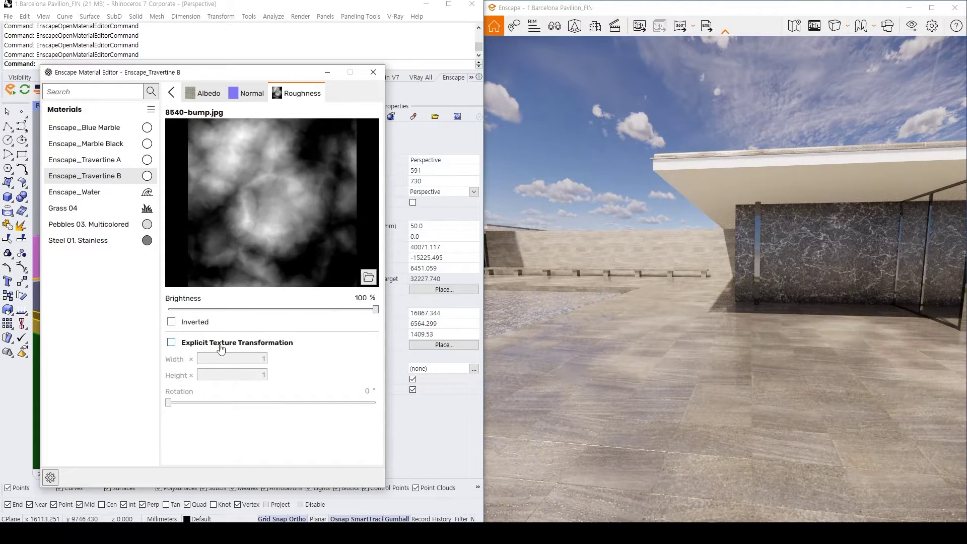
{"action": "left_click", "coordinate": [216, 343]}
{"action": "left_click", "coordinate": [244, 363]}
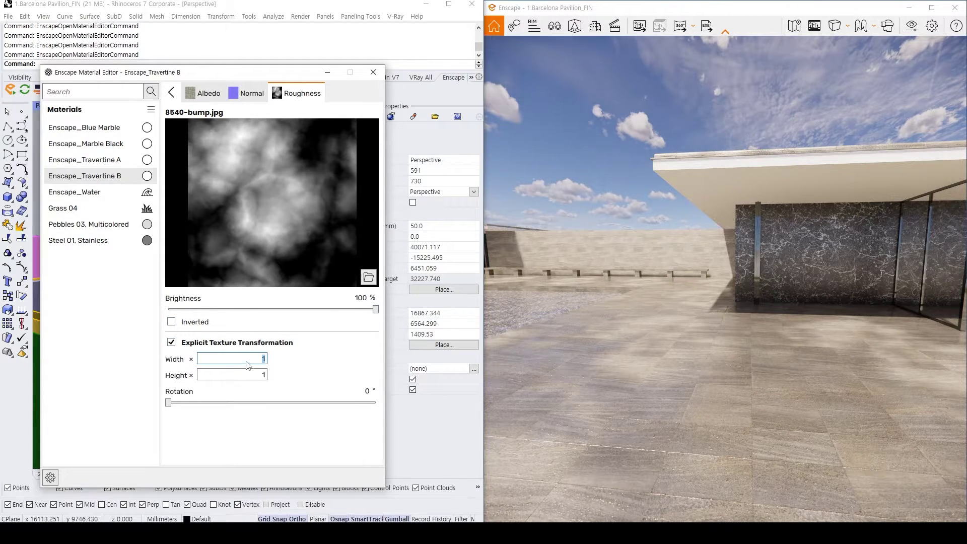
{"action": "type", "text": "3"}
{"action": "left_click", "coordinate": [253, 375]}
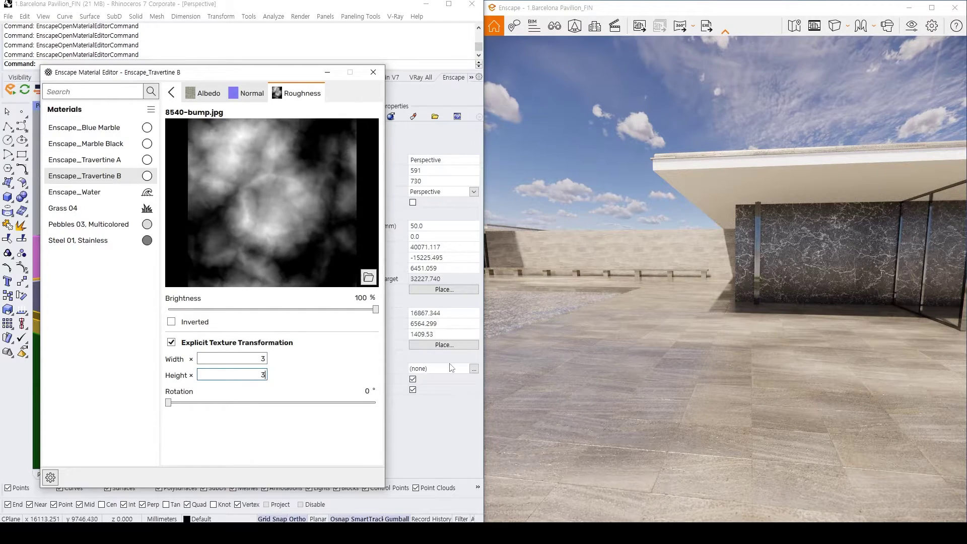
Step: Check the terrace reflections in the render and set the roughness texture's rotation to 66°
{"action": "left_click_drag", "start_coordinate": [630, 323], "coordinate": [660, 393]}
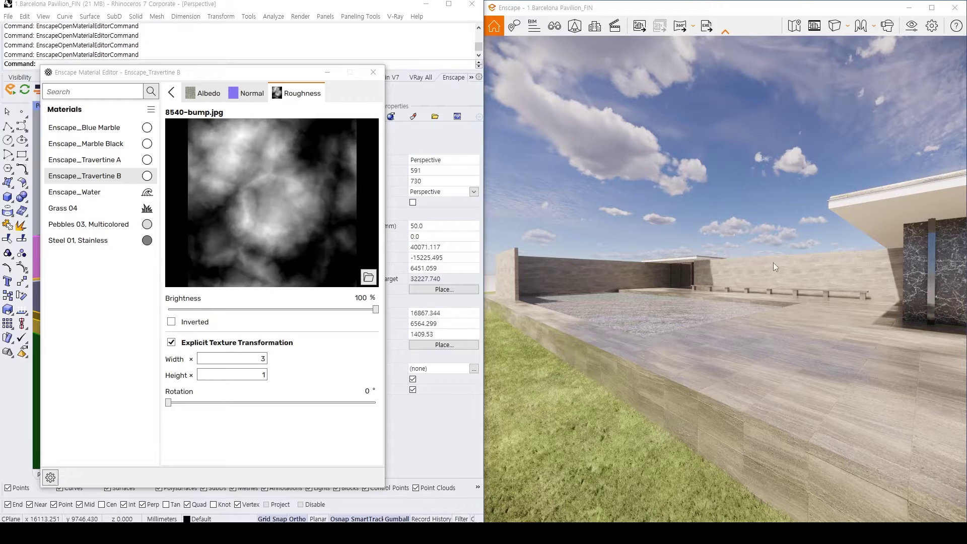
{"action": "scroll", "coordinate": [672, 268], "scroll_direction": "up", "scroll_amount": 5}
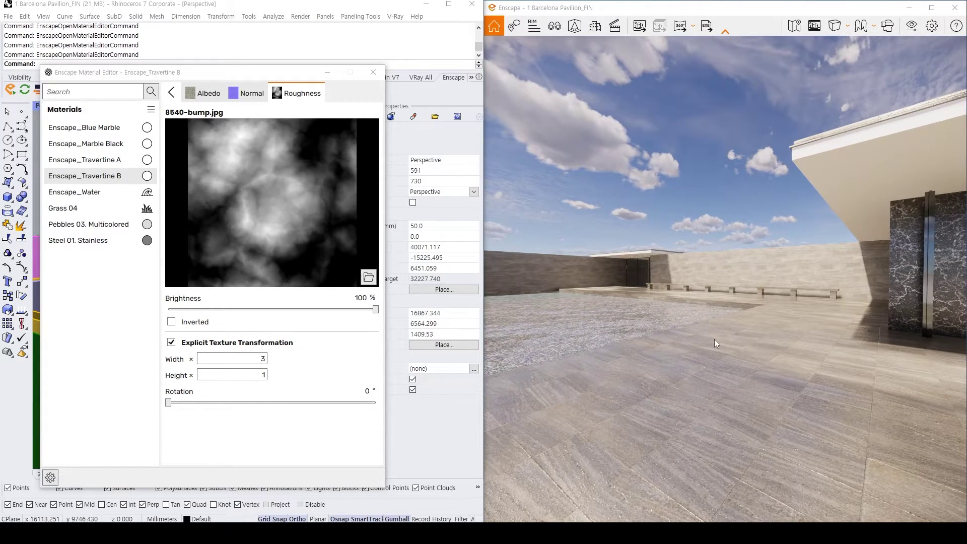
{"action": "left_click", "coordinate": [190, 407]}
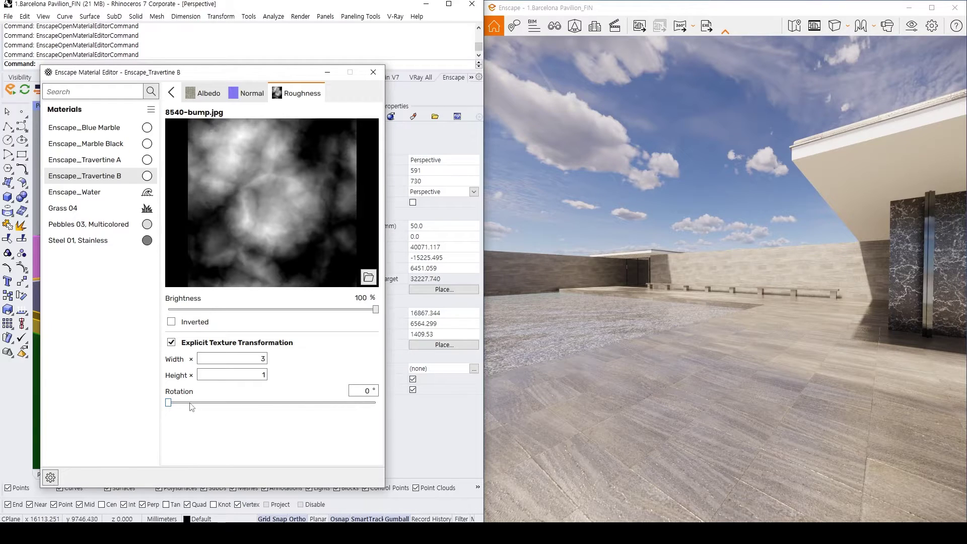
{"action": "left_click_drag", "start_coordinate": [191, 407], "coordinate": [208, 406]}
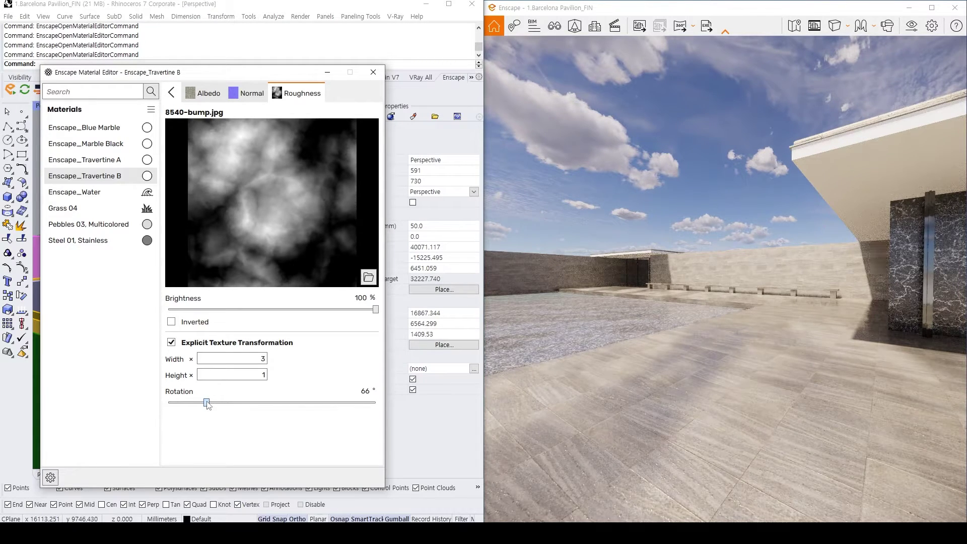
Step: Reset the 8540-bump.jpg roughness texture's rotation to 0° and width to 1, and disable its Explicit Texture Transformation
{"action": "left_click", "coordinate": [662, 356]}
{"action": "key", "text": "w"}
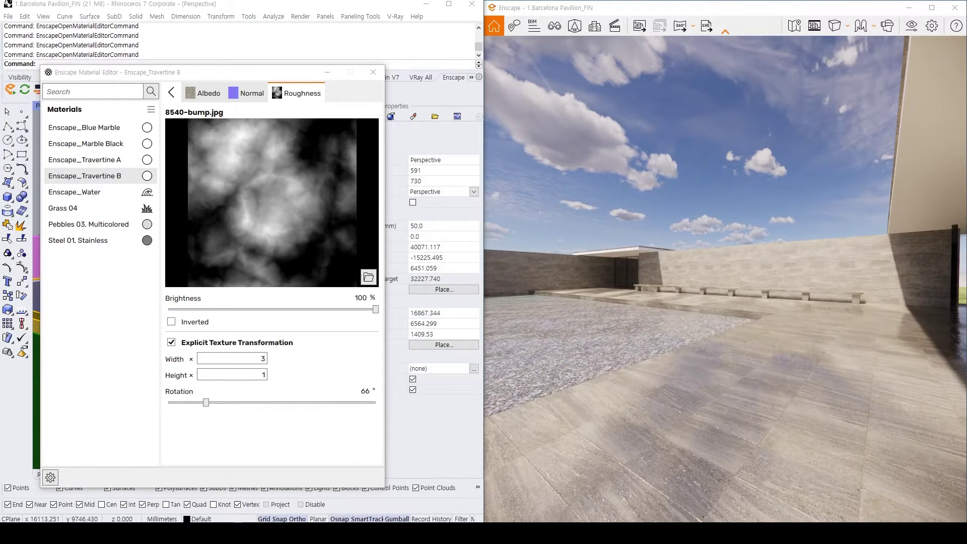
{"action": "left_click_drag", "start_coordinate": [715, 354], "coordinate": [741, 356]}
{"action": "key", "text": "w"}
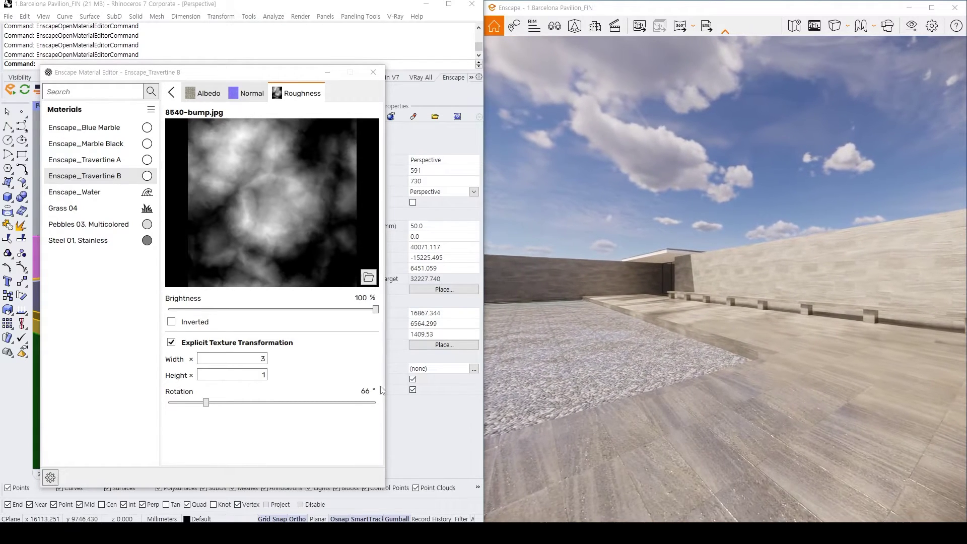
{"action": "left_click_drag", "start_coordinate": [206, 402], "coordinate": [168, 402]}
{"action": "double_click", "coordinate": [261, 358]}
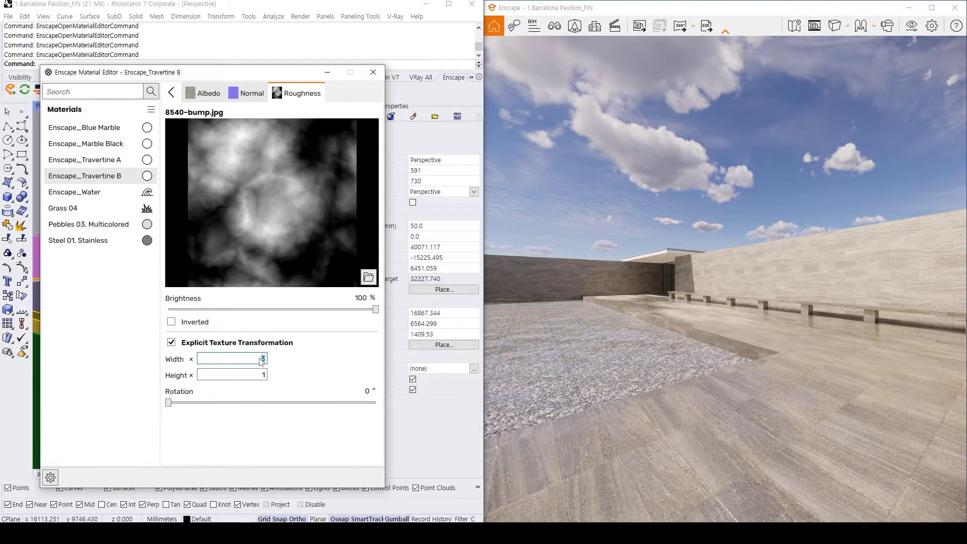
{"action": "type", "text": "1"}
{"action": "left_click", "coordinate": [171, 343]}
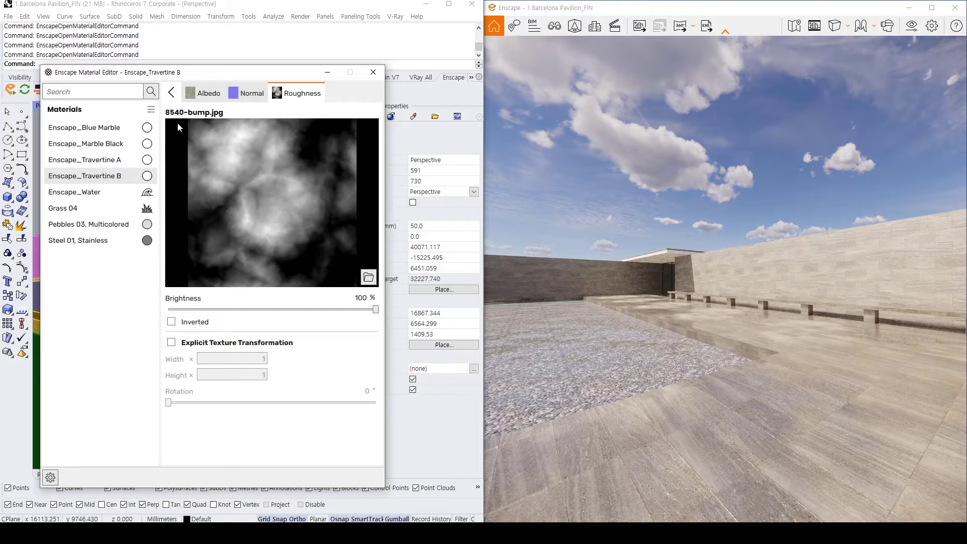
{"action": "left_click", "coordinate": [171, 92]}
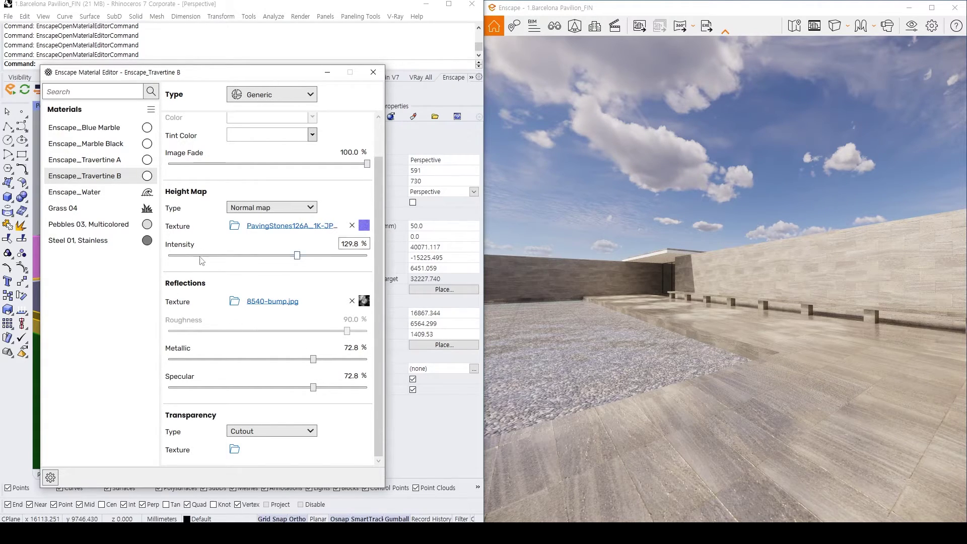
Step: Review the height map and reflection settings of Enscape_Travertine B and examine the terrace paving's reflections from several viewpoints in the render
{"action": "scroll", "coordinate": [190, 257], "scroll_direction": "up", "scroll_amount": 1}
{"action": "scroll", "coordinate": [195, 254], "scroll_direction": "down", "scroll_amount": 1}
{"action": "mouse_move", "coordinate": [208, 207]}
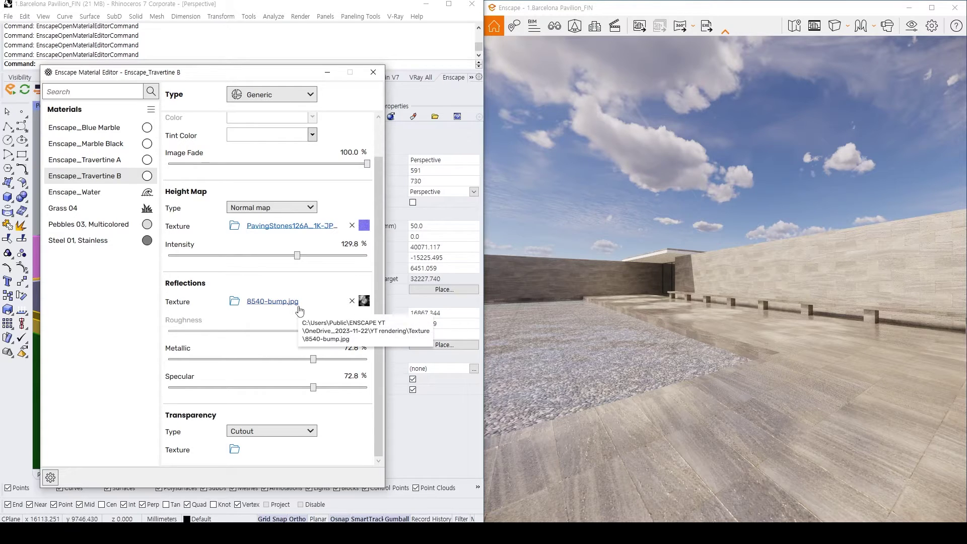
{"action": "mouse_move", "coordinate": [279, 345]}
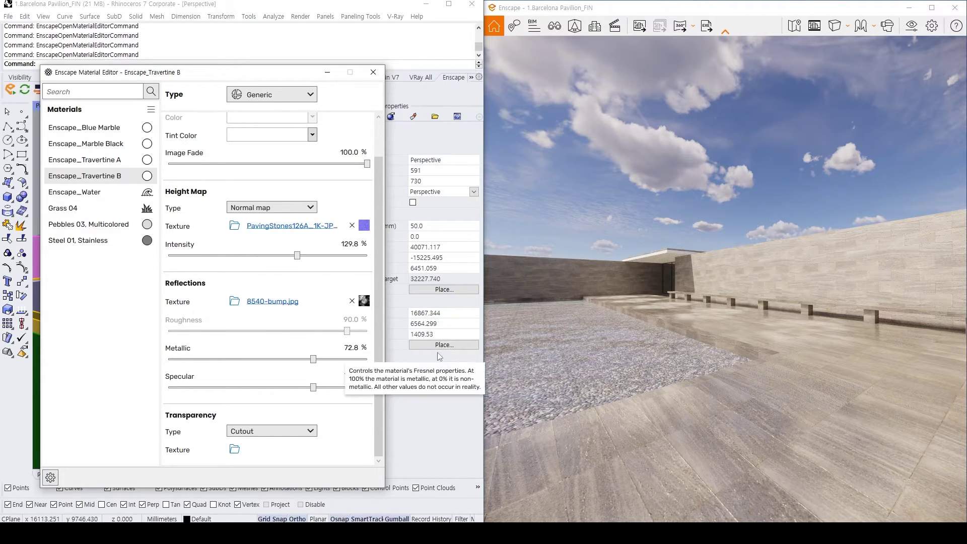
{"action": "key", "text": "a"}
{"action": "left_click_drag", "start_coordinate": [705, 346], "coordinate": [745, 342]}
{"action": "key", "text": "w"}
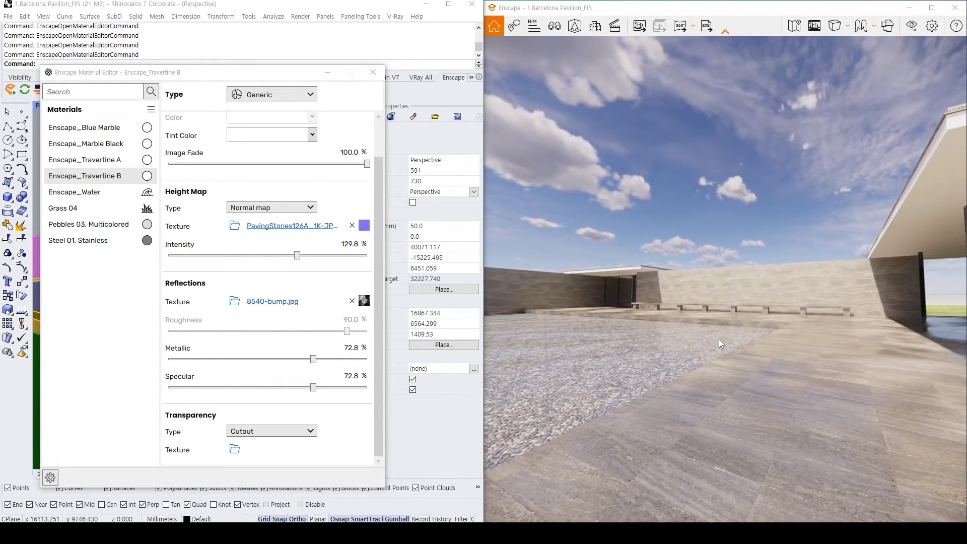
{"action": "key", "text": "d"}
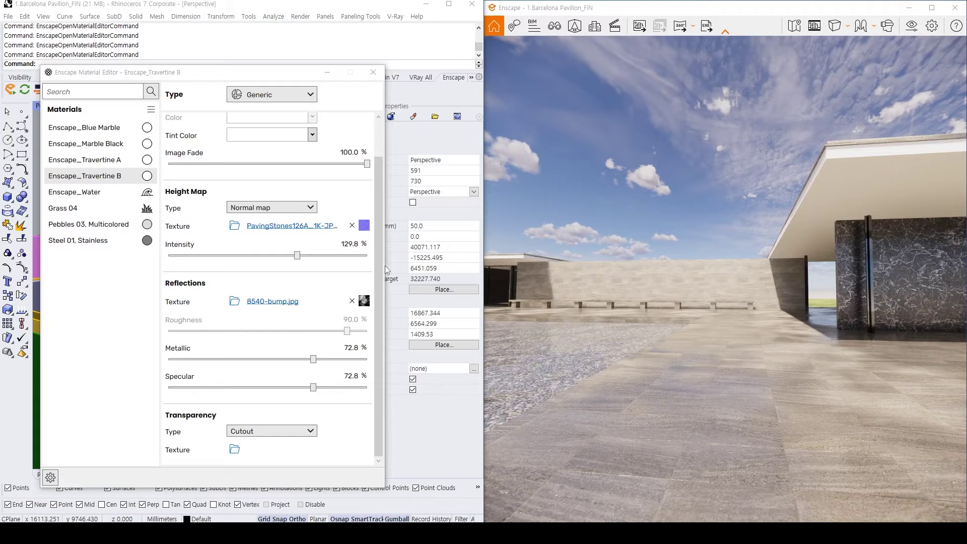